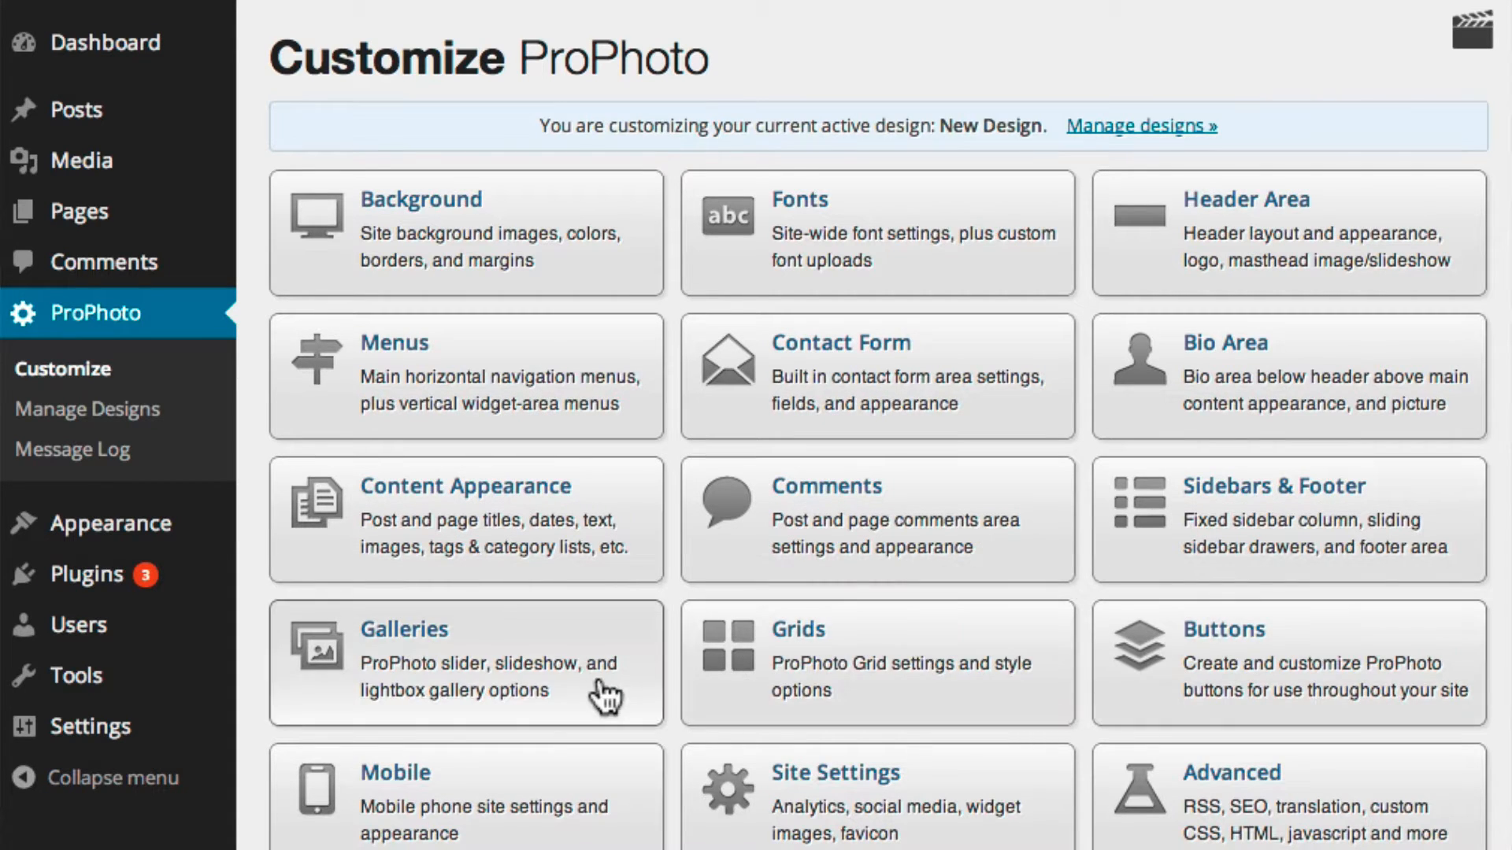
# Step: Open the Menus customization area and set the primary menu's background color to #41ab3f
pyautogui.click(567, 390)
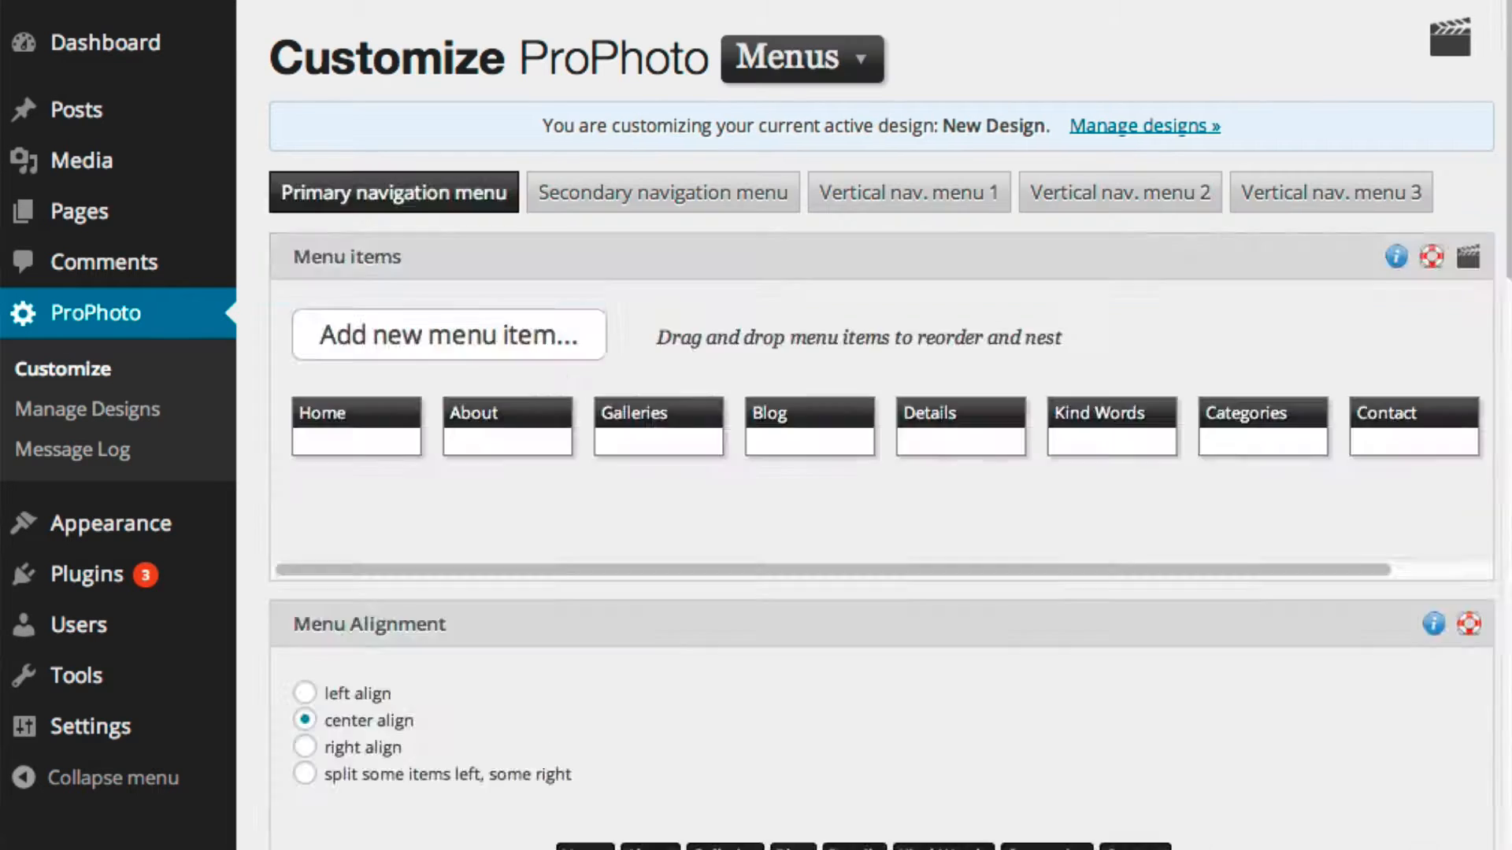
pyautogui.scroll(-10, 874, 426)
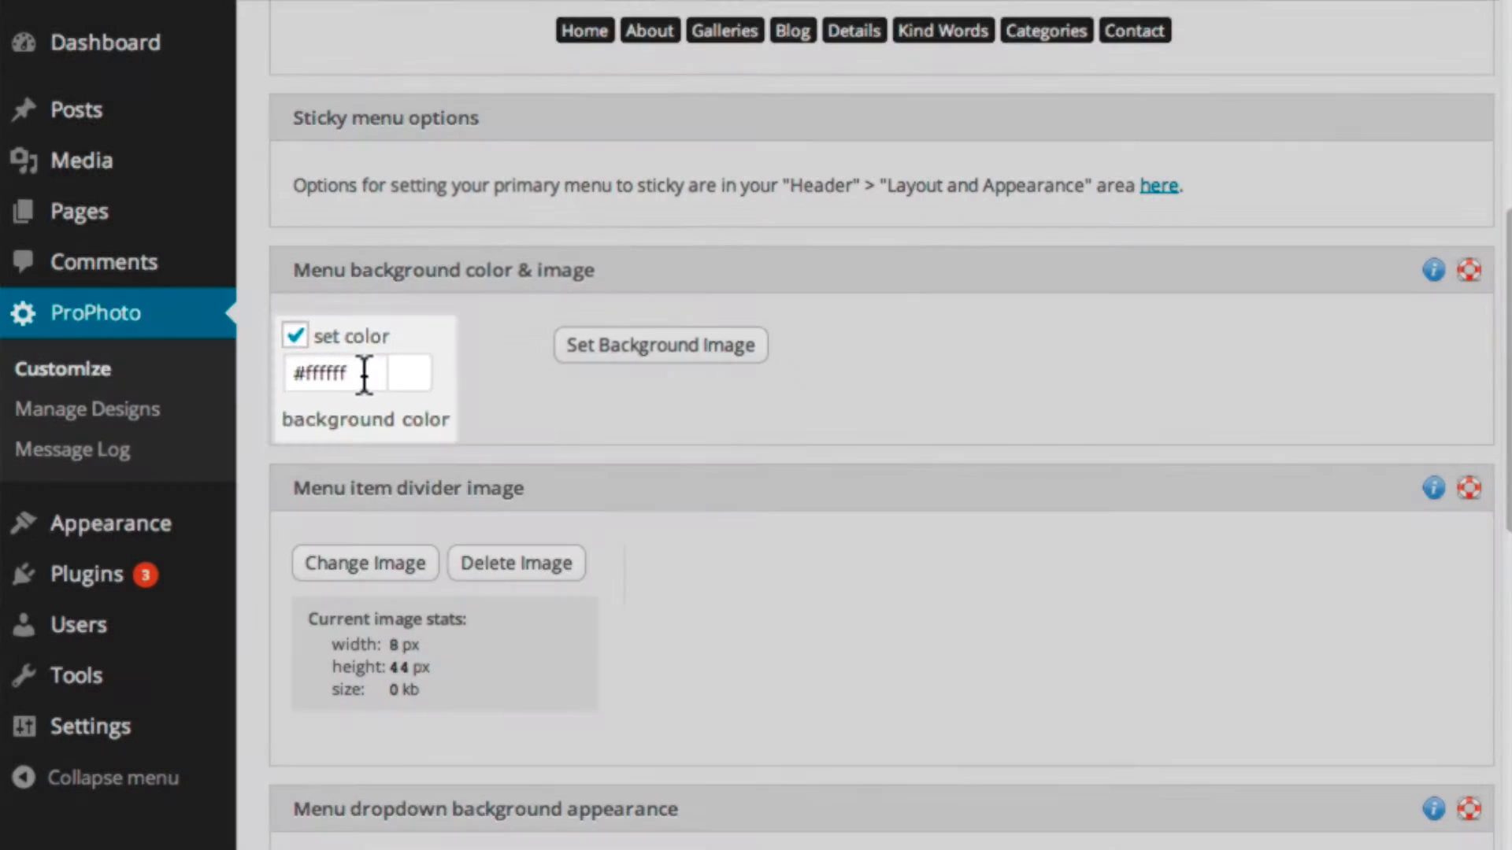
pyautogui.click(365, 374)
pyautogui.doubleClick(365, 374)
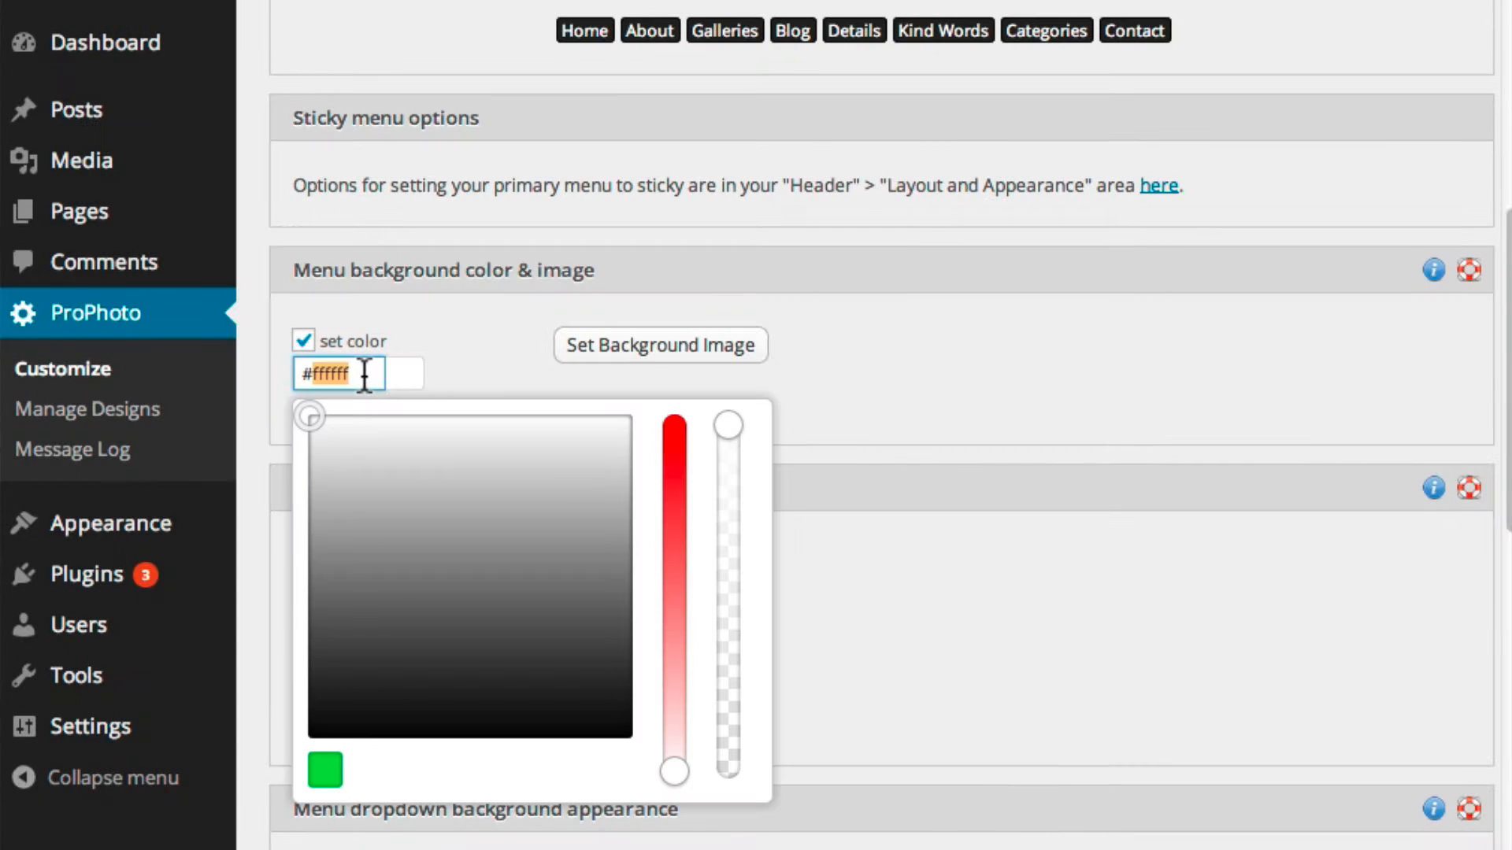
pyautogui.write('41ab3f')
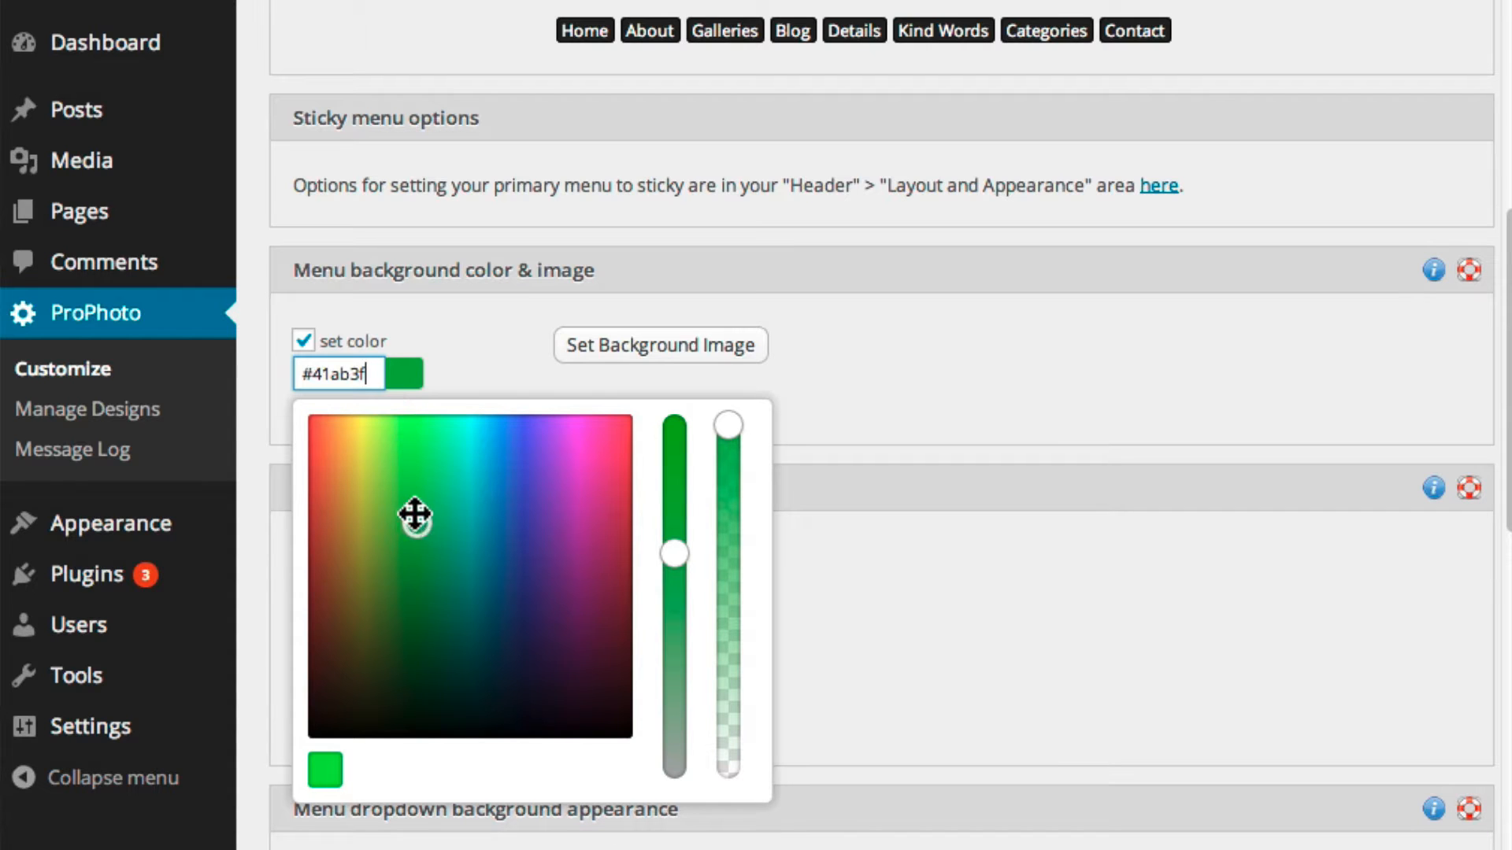
# Step: Change the menu background color to the purple-pink #c333e0 and make it partly transparent
pyautogui.moveTo(416, 522); pyautogui.dragTo(576, 455)
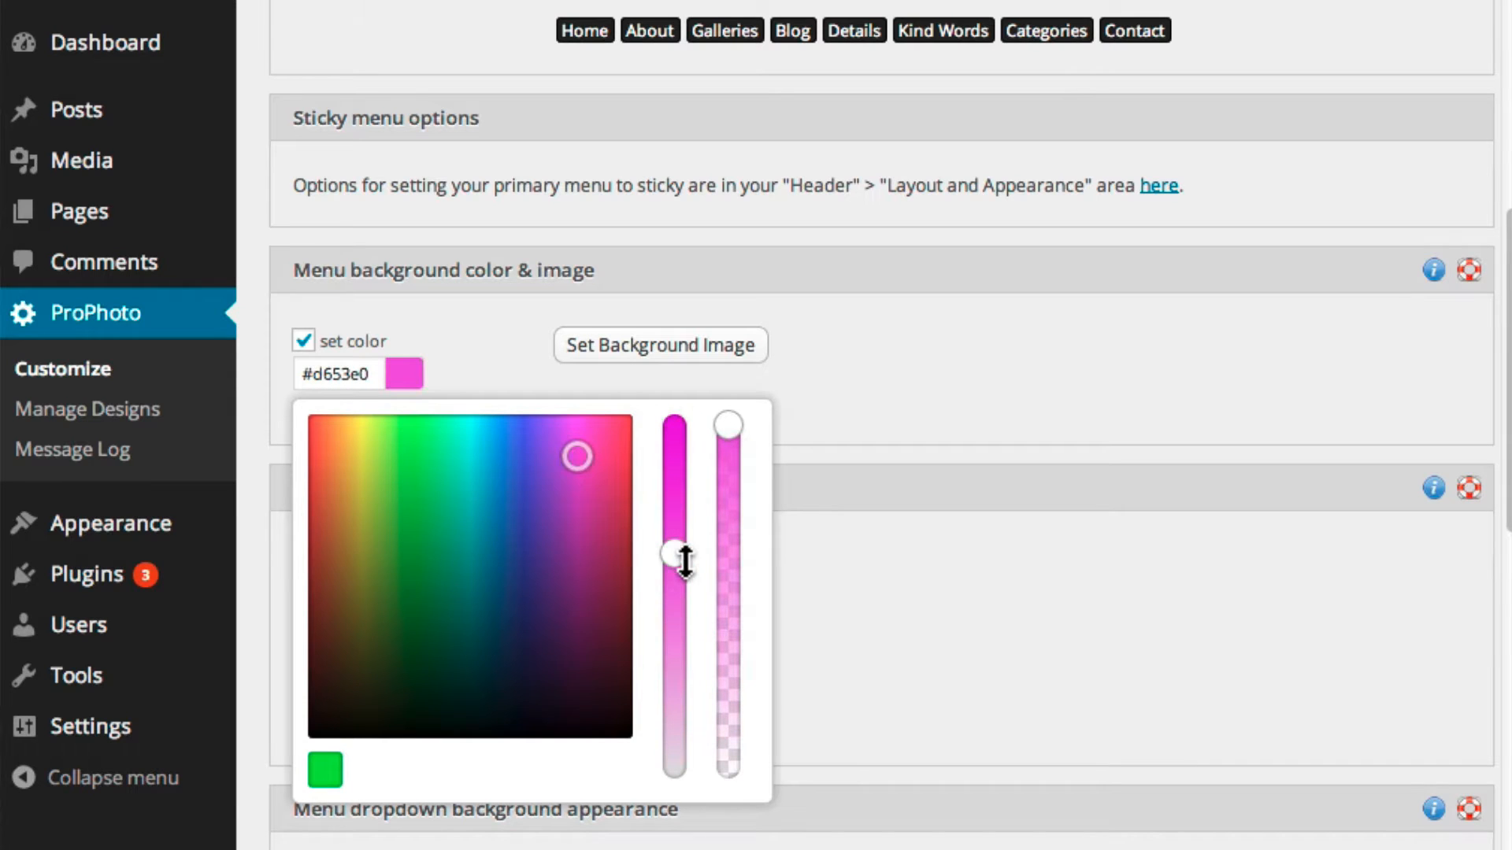
pyautogui.moveTo(685, 561); pyautogui.dragTo(684, 512)
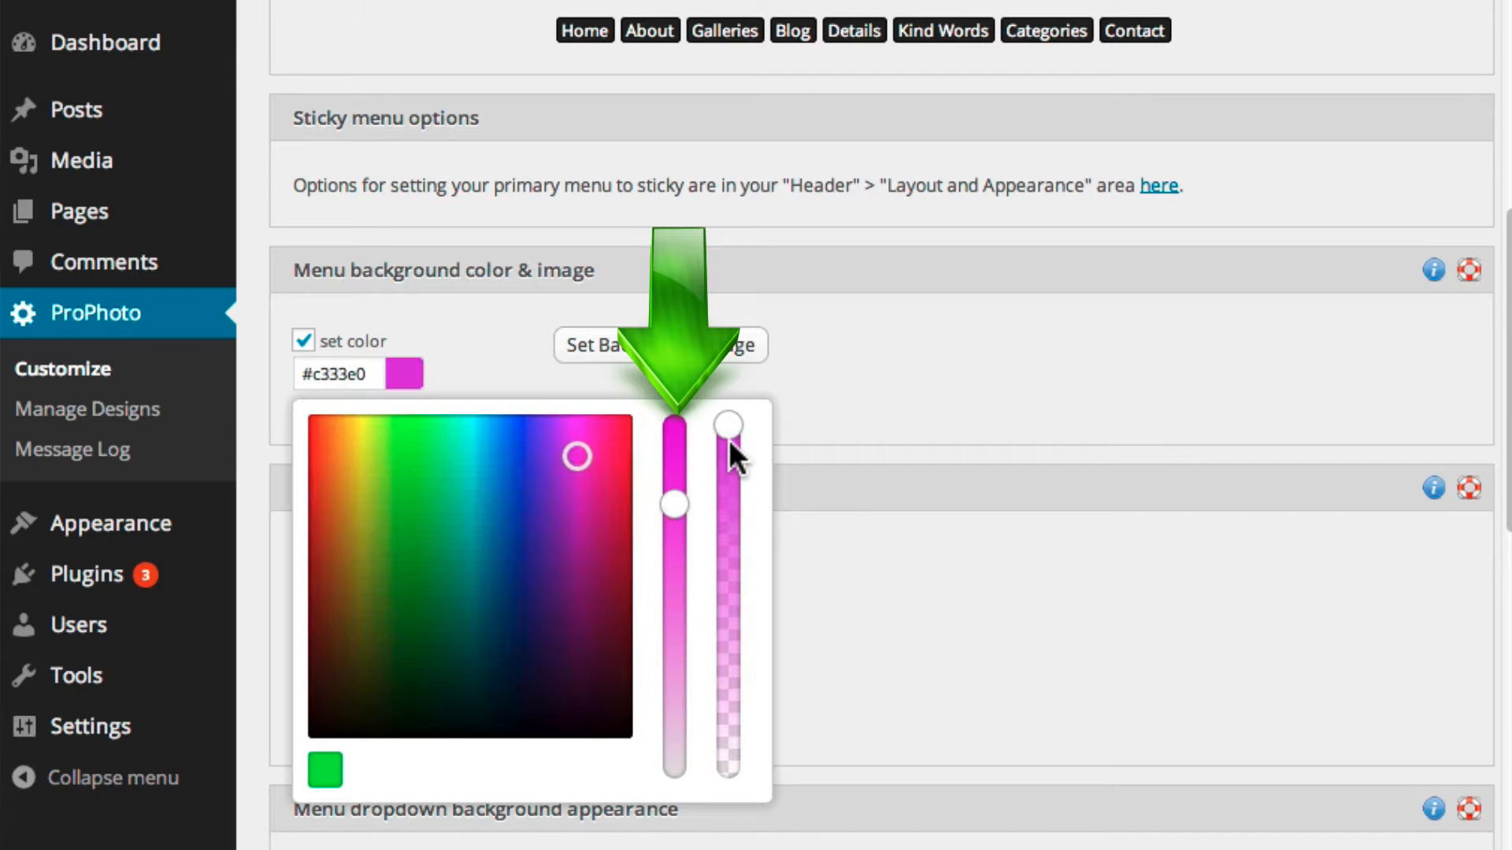
pyautogui.moveTo(720, 425); pyautogui.dragTo(709, 673)
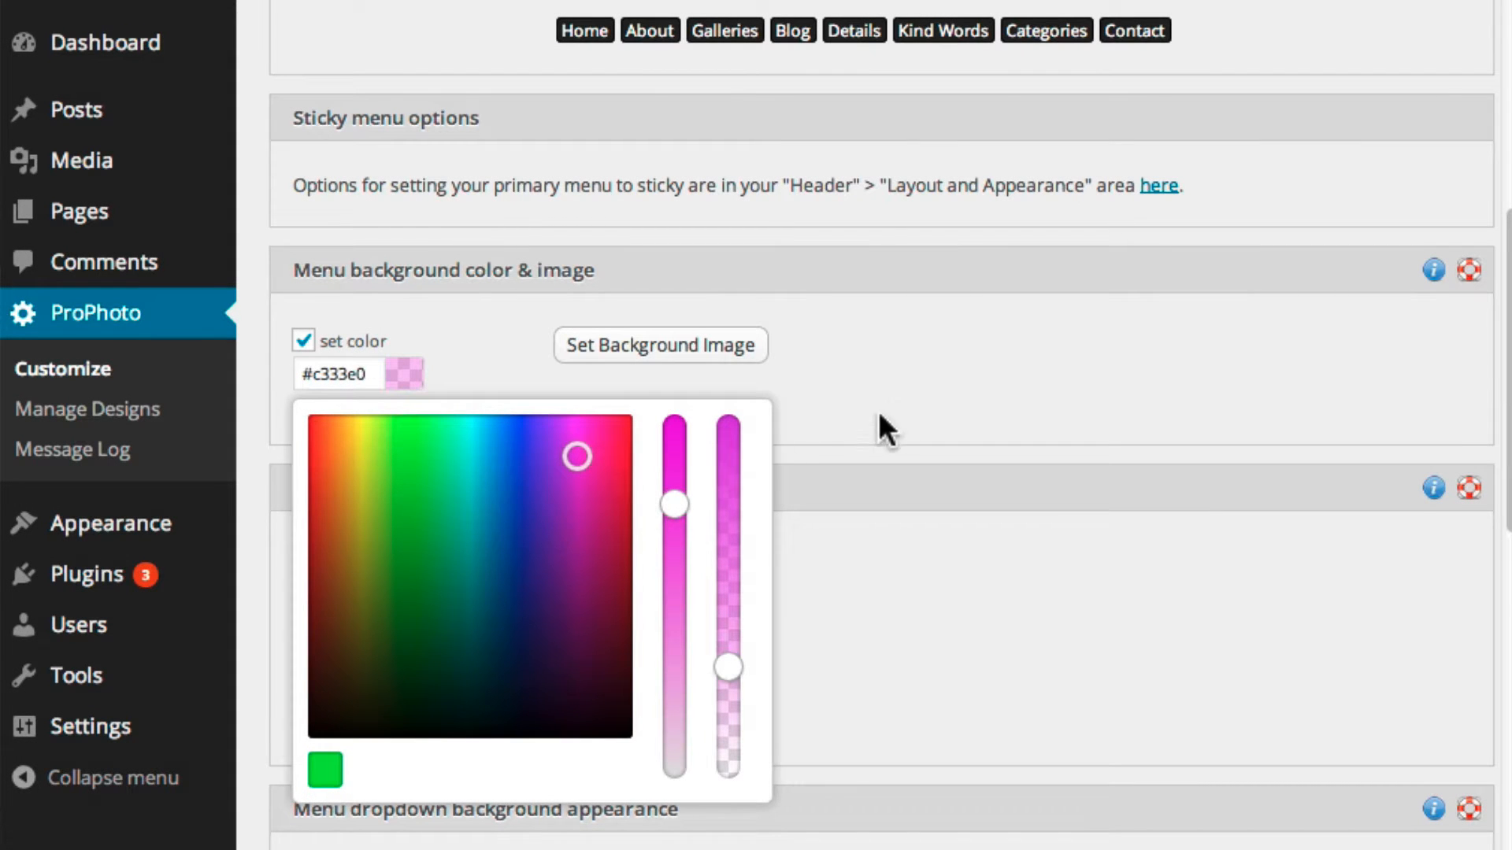
pyautogui.click(899, 385)
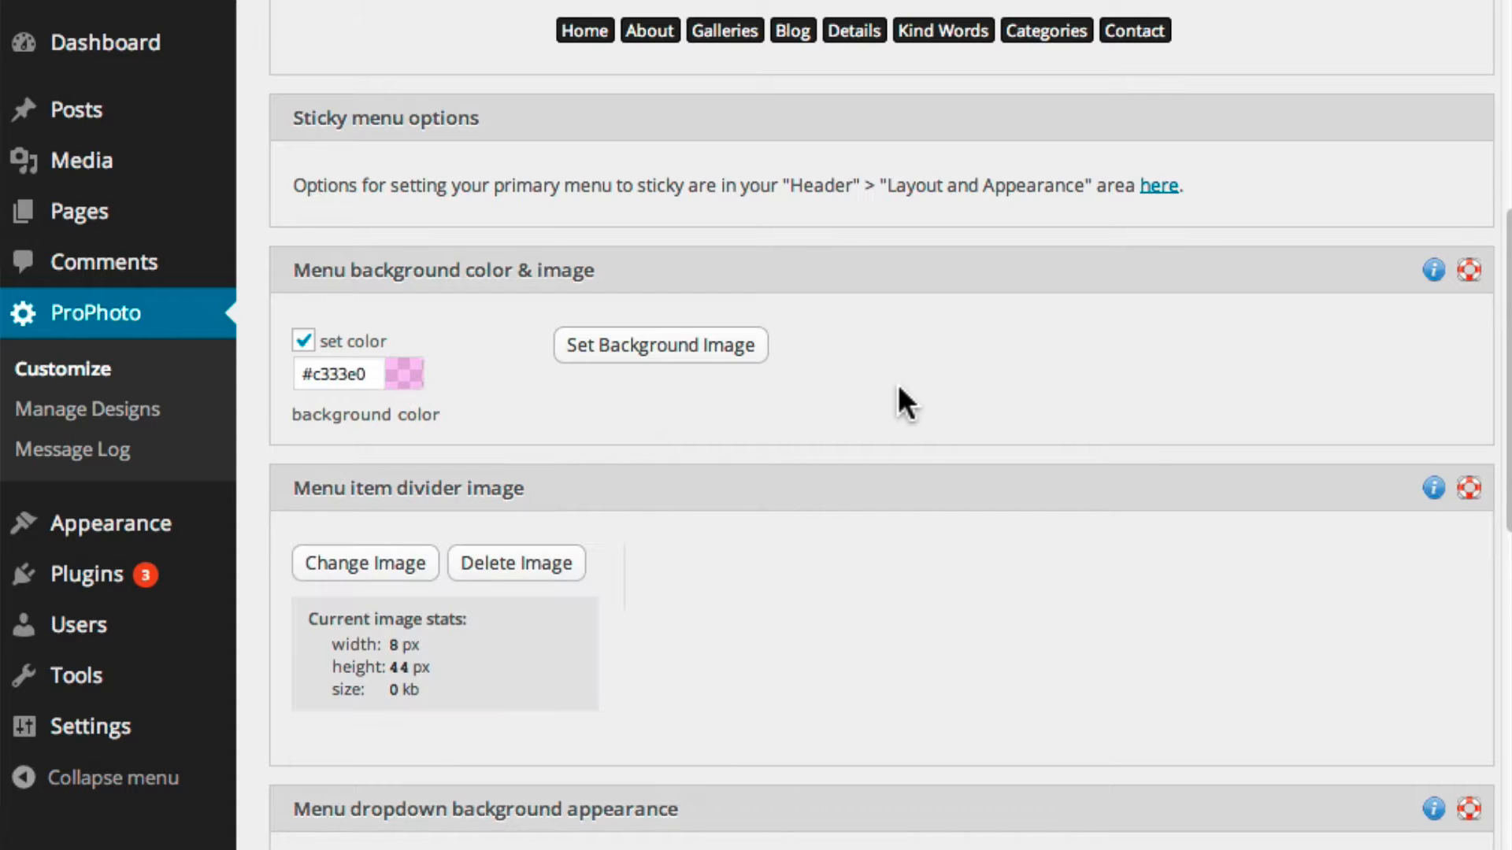
# Step: Apply the recently used green #00dd37 as the menu background color
pyautogui.click(401, 385)
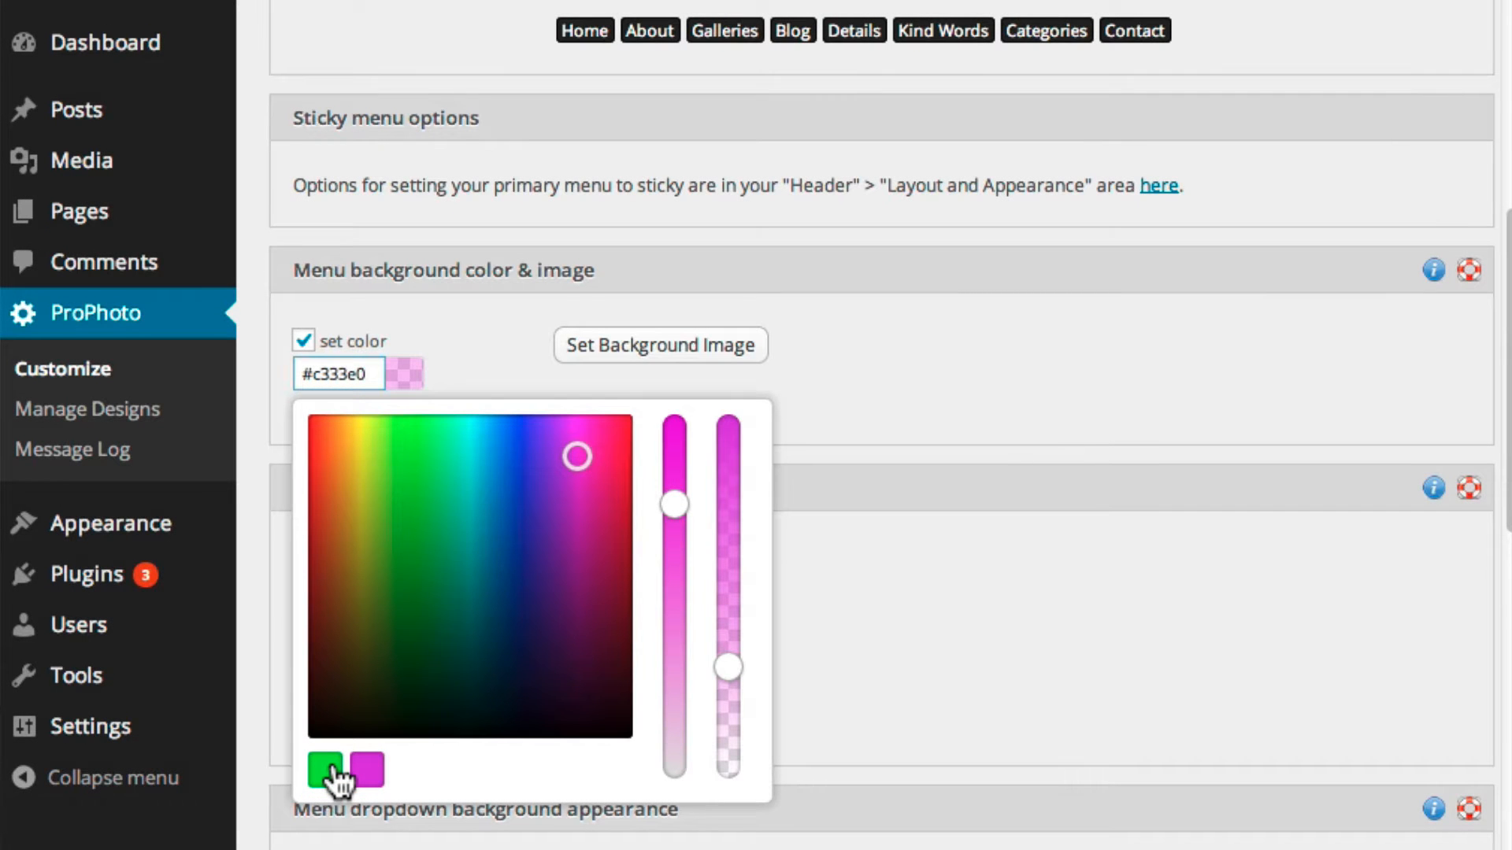
pyautogui.click(331, 772)
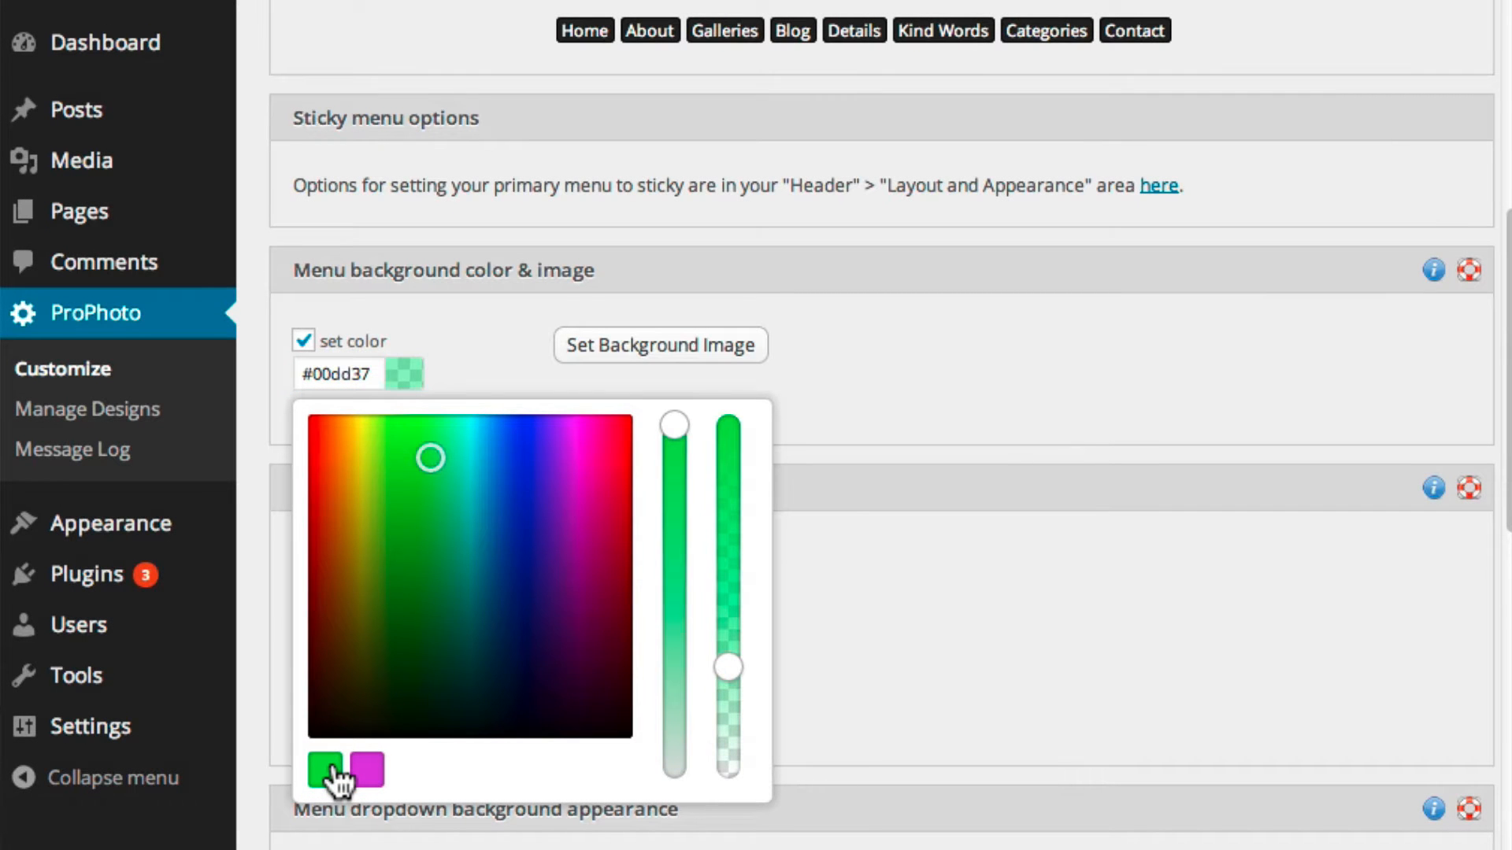
pyautogui.click(922, 383)
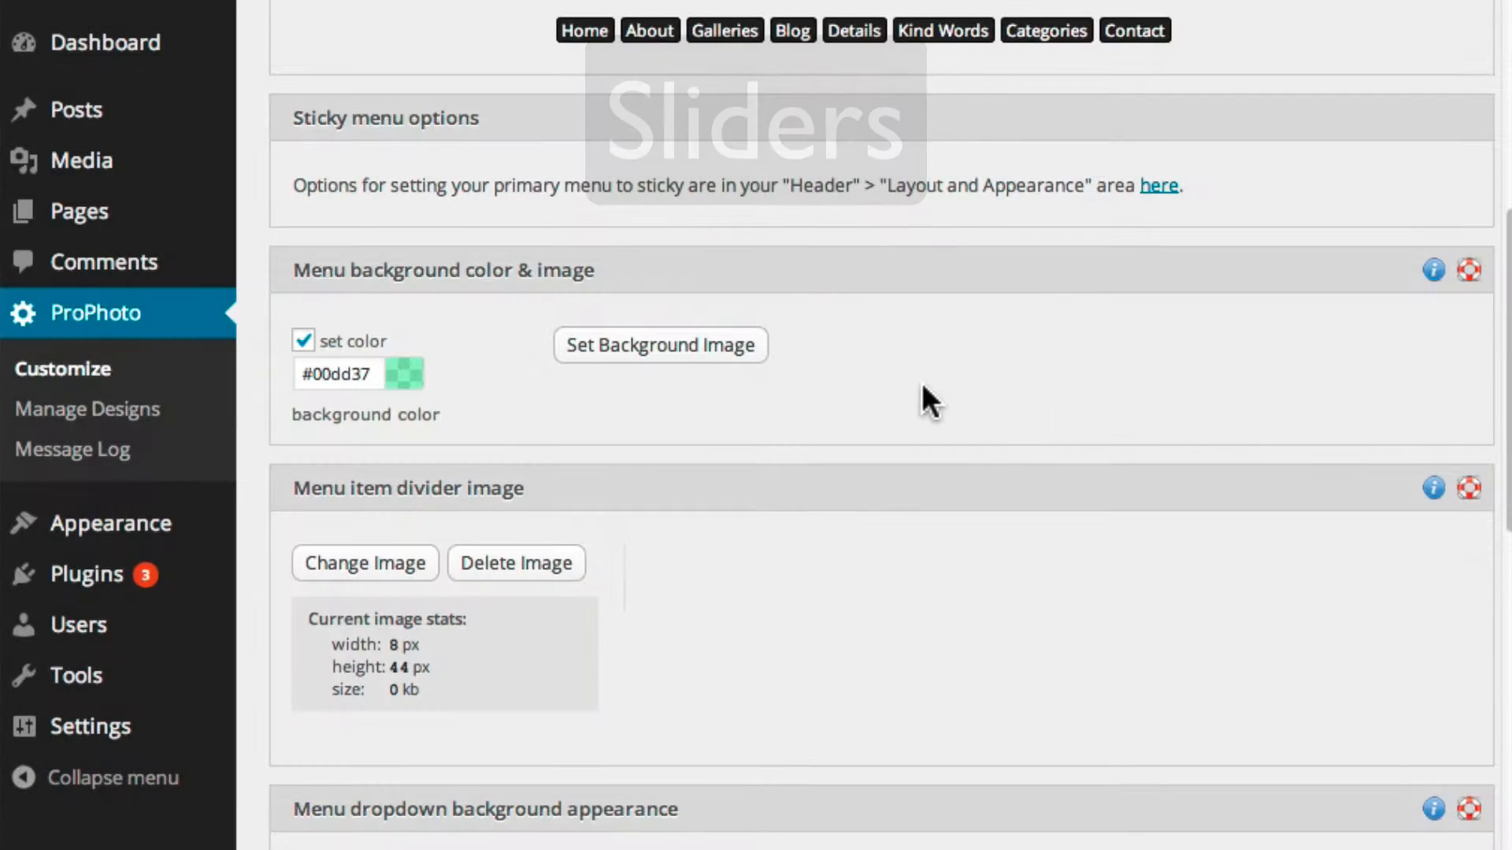
# Step: Set the opacity of menu dropdowns to 60% in the menu dropdown background appearance settings
pyautogui.scroll(-7, 1452, 398)
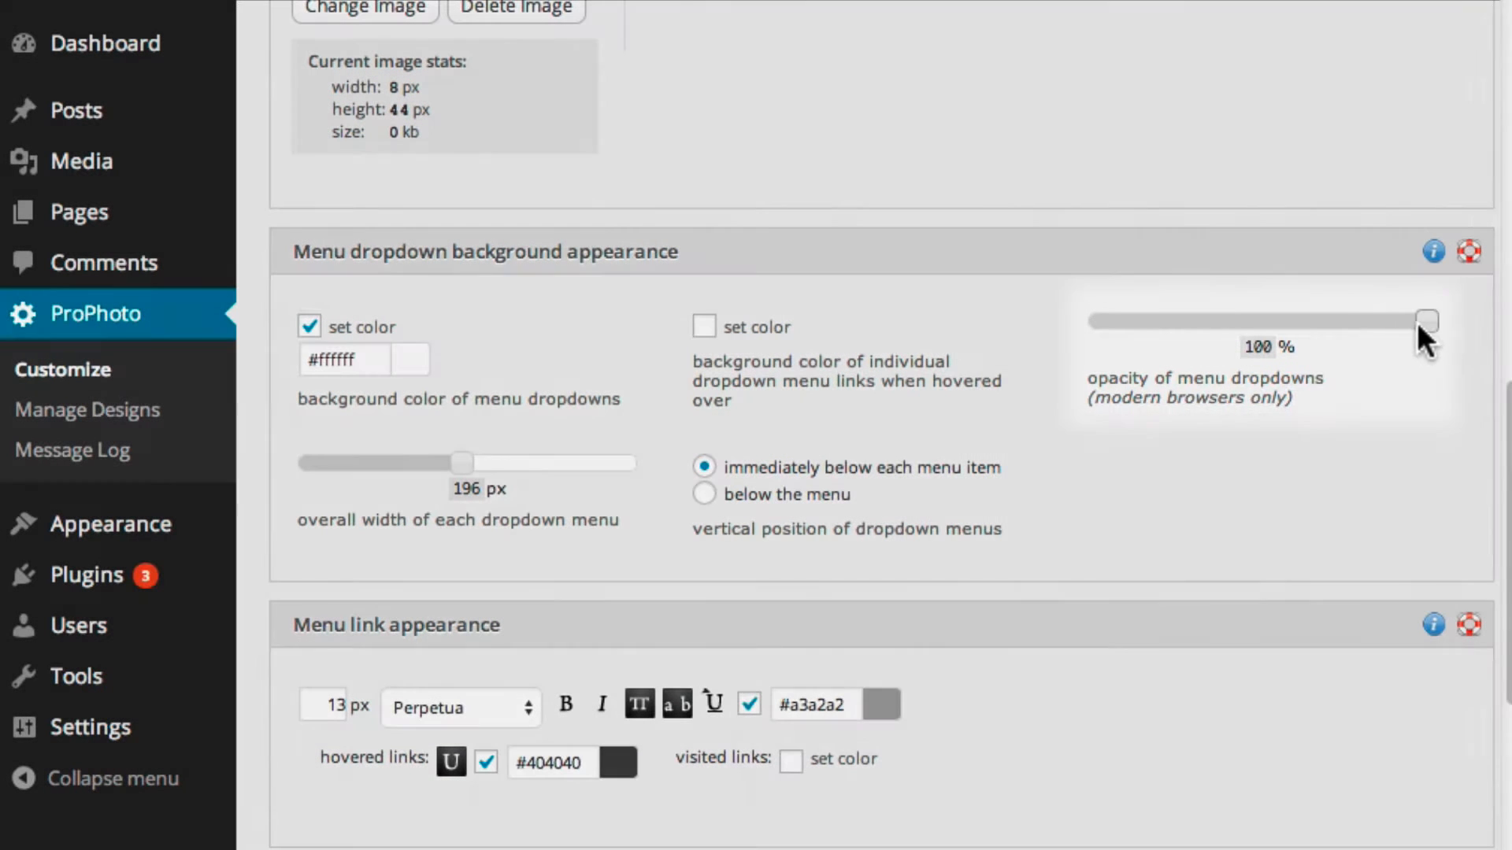
pyautogui.moveTo(1423, 323); pyautogui.dragTo(1282, 323)
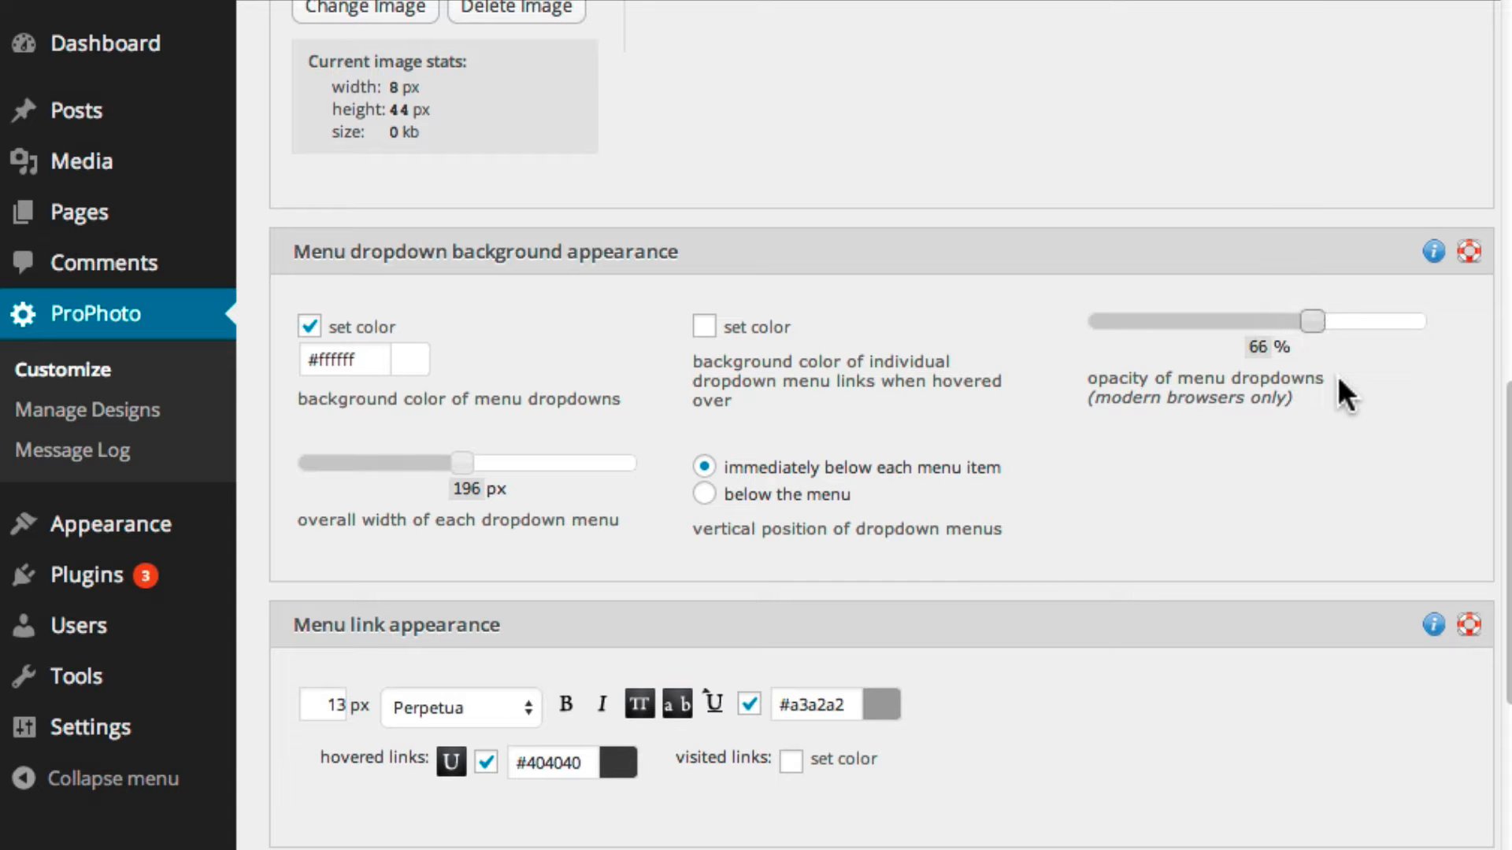
pyautogui.press('Left')
pyautogui.press('Left')
pyautogui.press('Left')
pyautogui.press('Left')
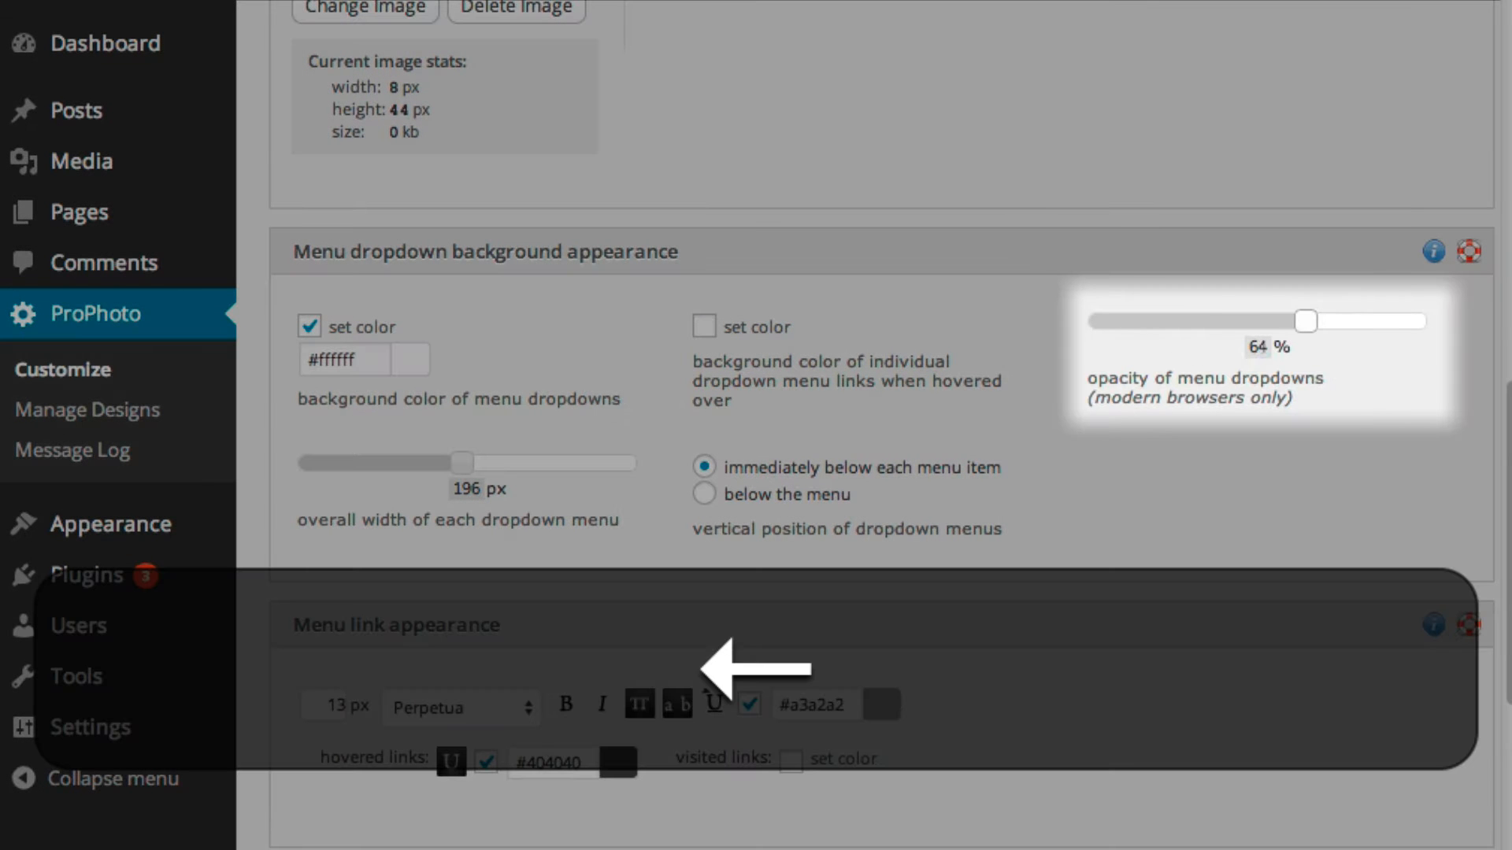
pyautogui.press('Left')
pyautogui.press('Left')
pyautogui.press('Left')
pyautogui.press('Left')
pyautogui.press('Right')
pyautogui.press('Right')
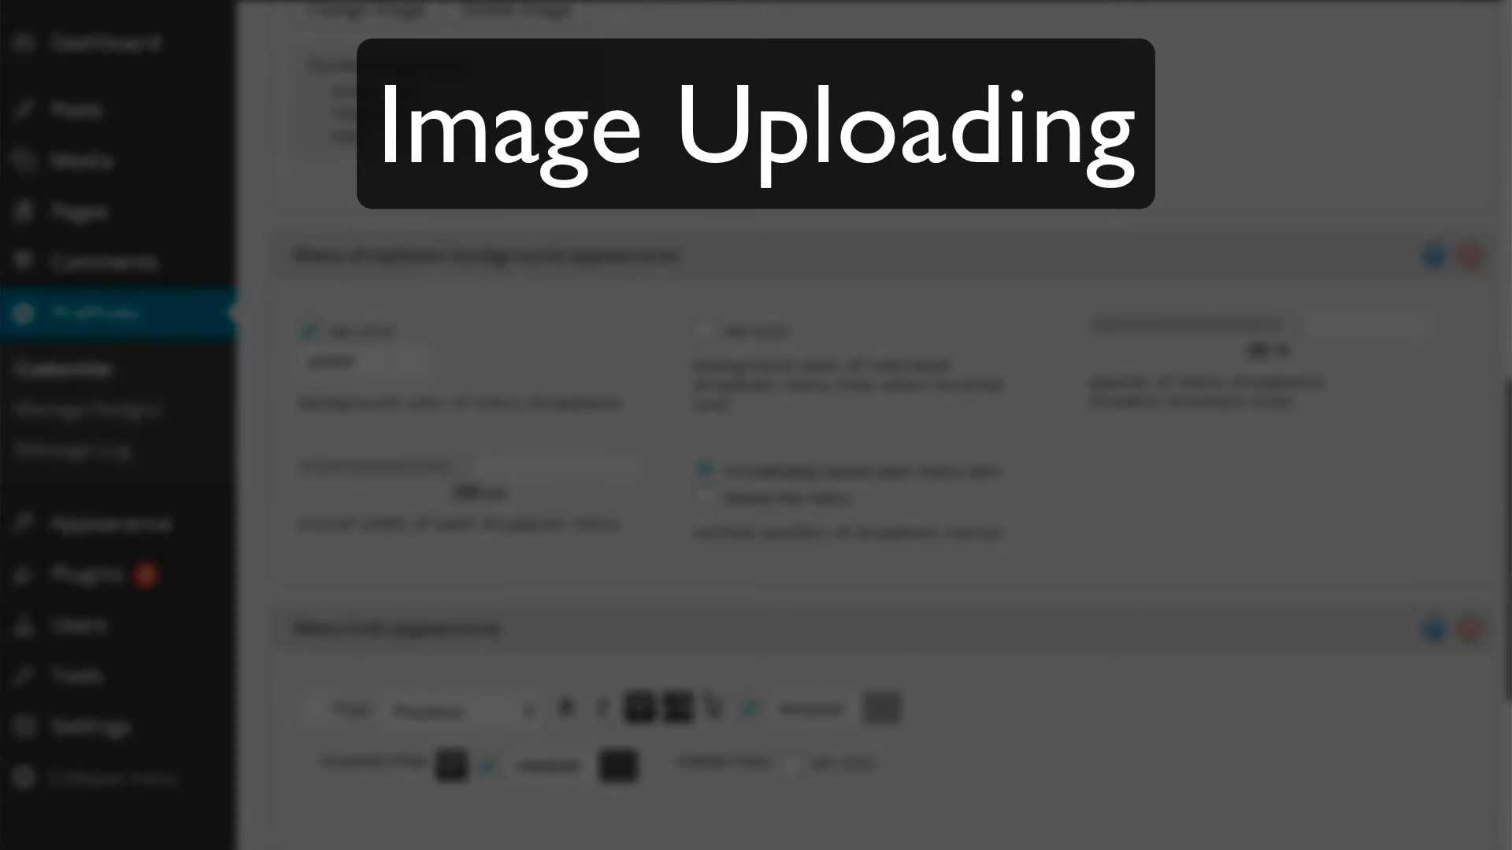
# Step: Upload the file 800wide.gif as the menu background image
pyautogui.moveTo(1508, 429); pyautogui.dragTo(1501, 286)
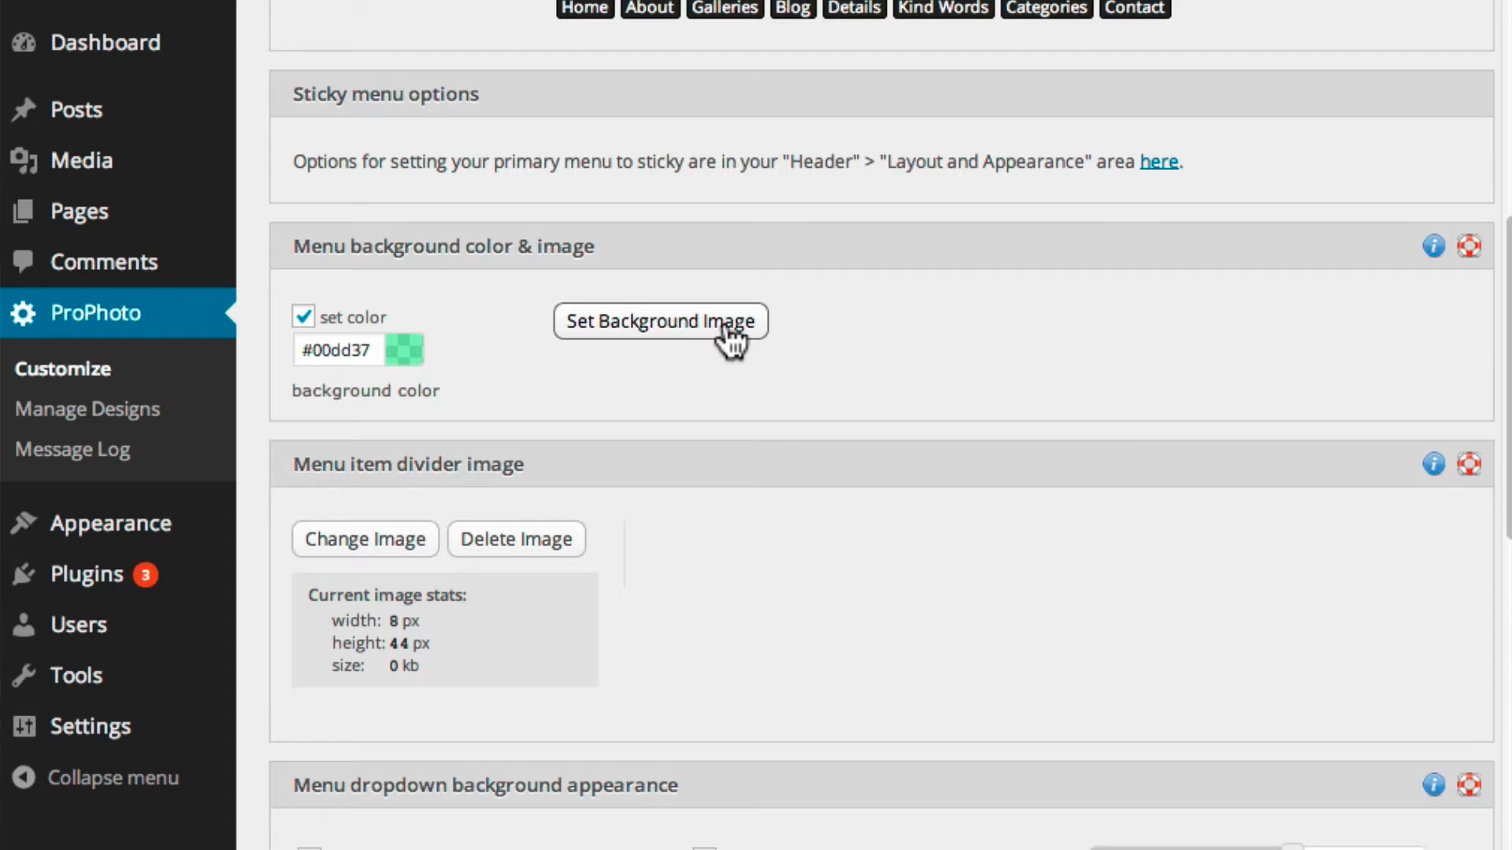
pyautogui.click(731, 334)
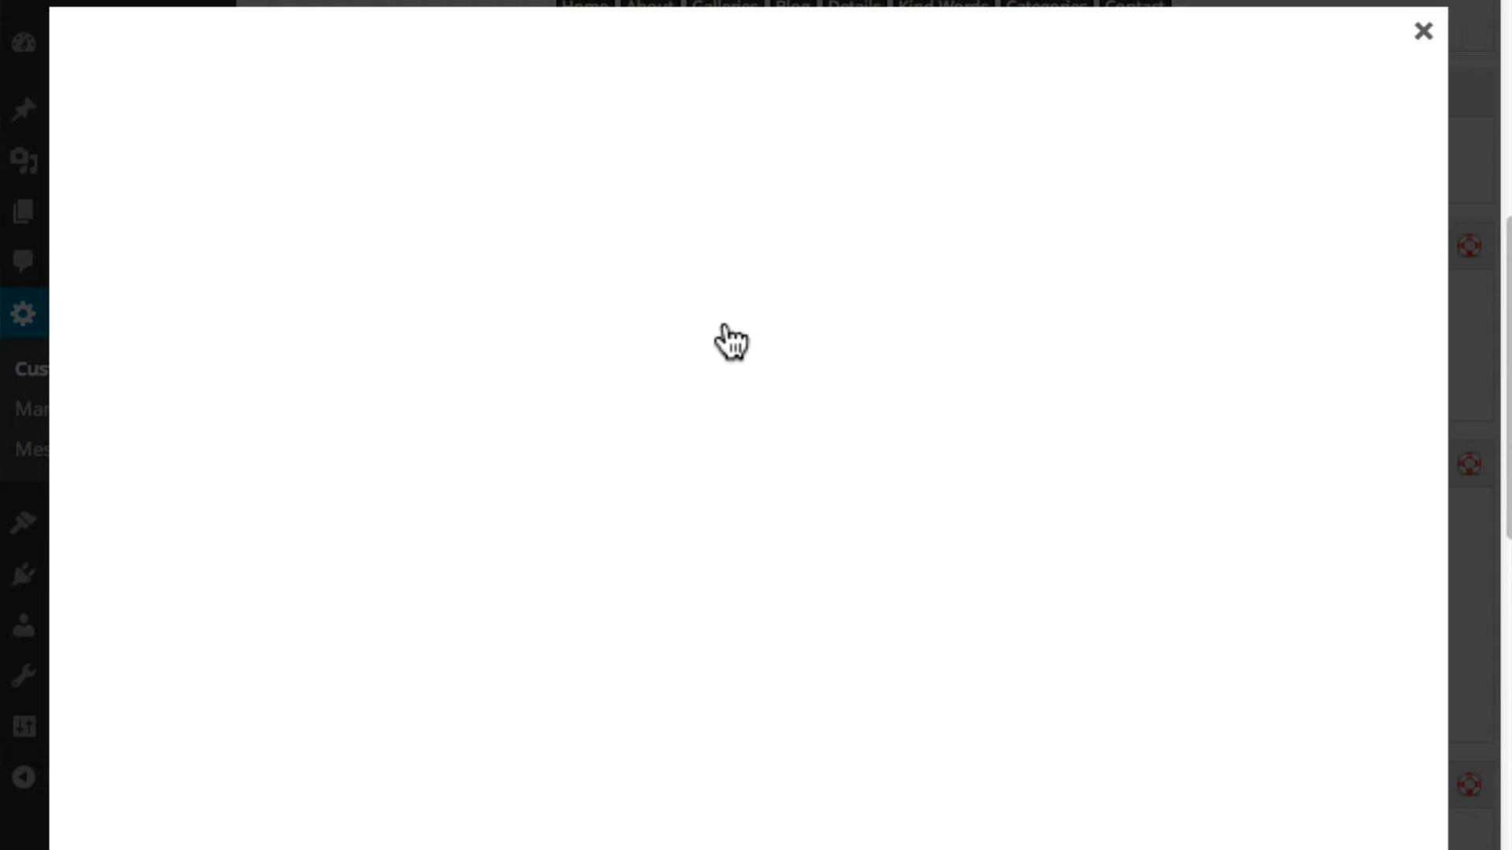
pyautogui.click(568, 399)
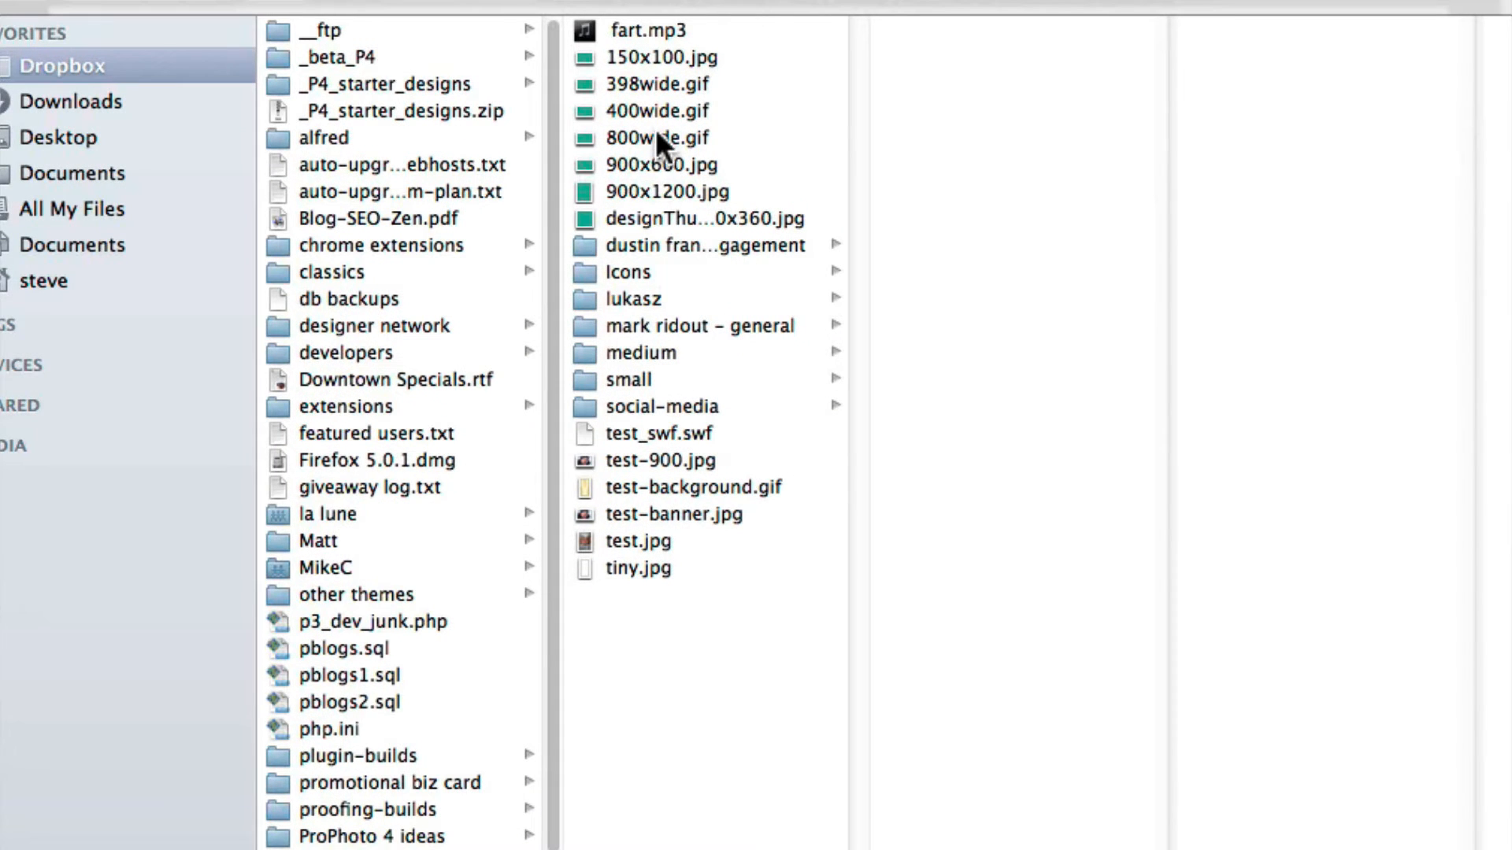
pyautogui.doubleClick(658, 138)
pyautogui.click(954, 404)
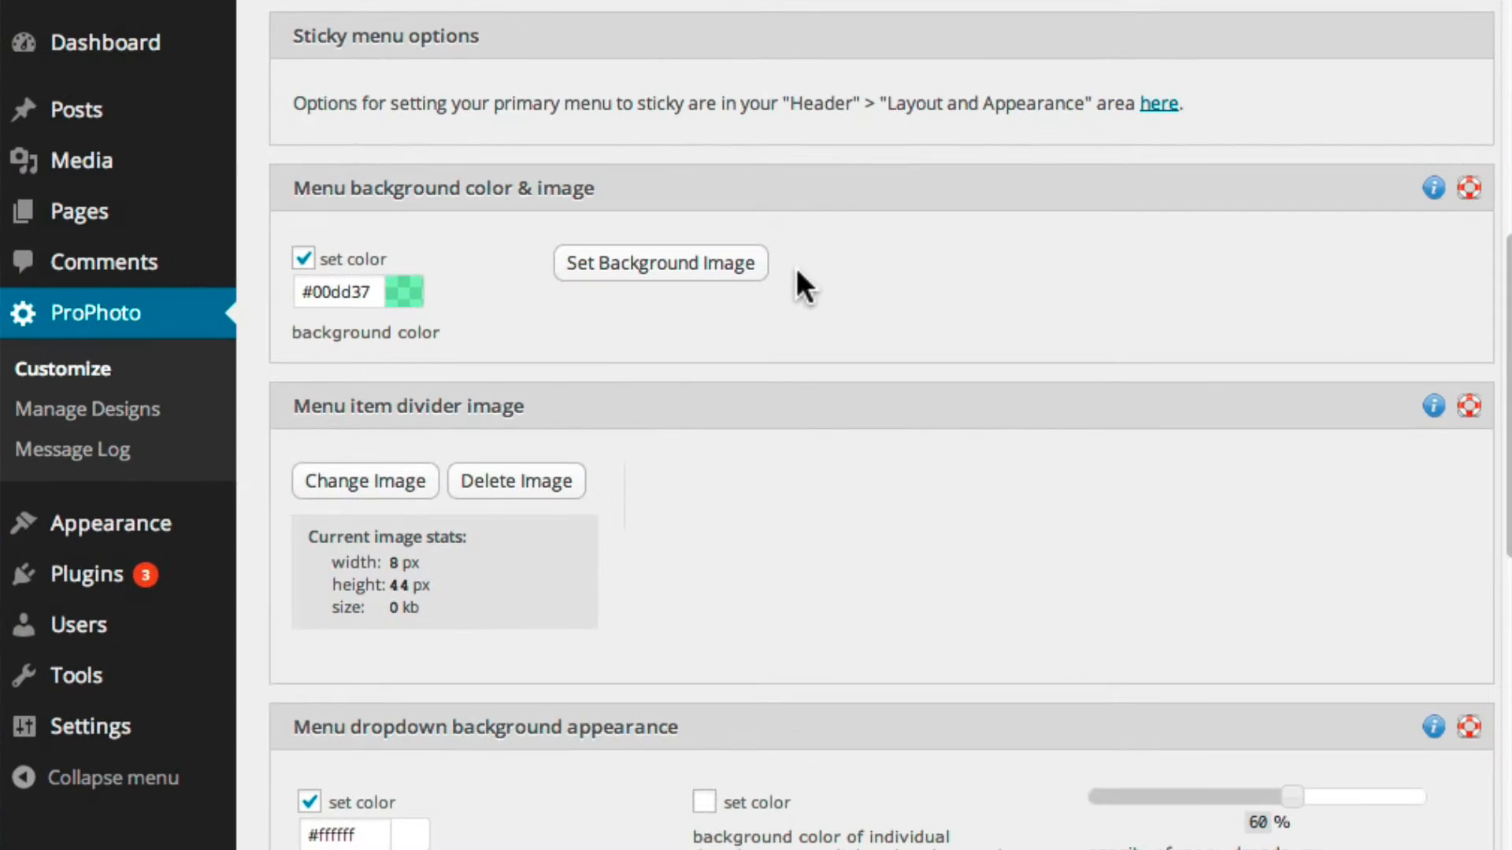
# Step: Browse the previously uploaded images for the menu background and filter them by the Post header separator type
pyautogui.click(684, 264)
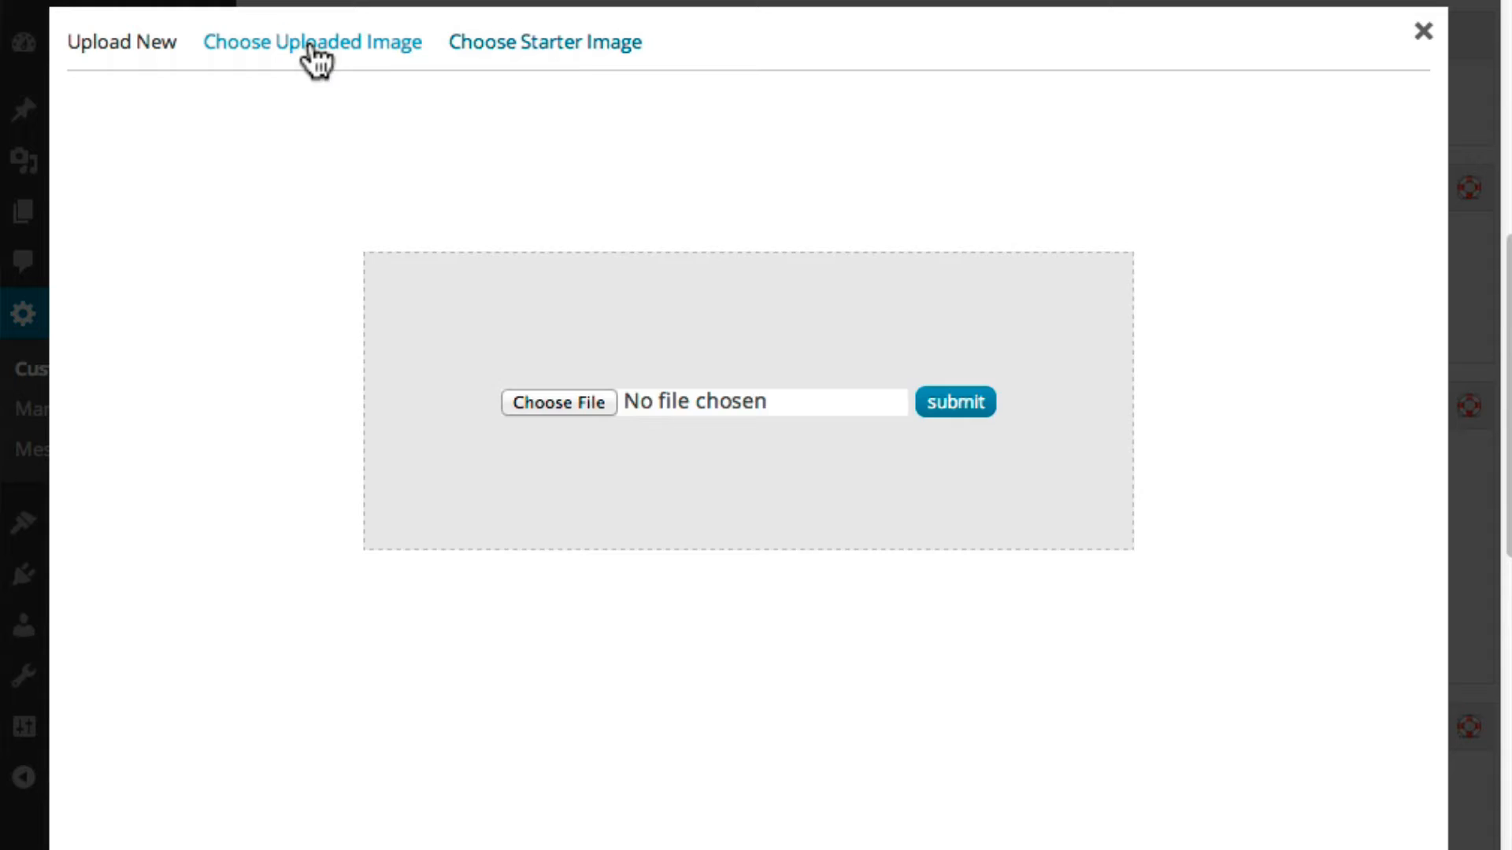
pyautogui.click(310, 41)
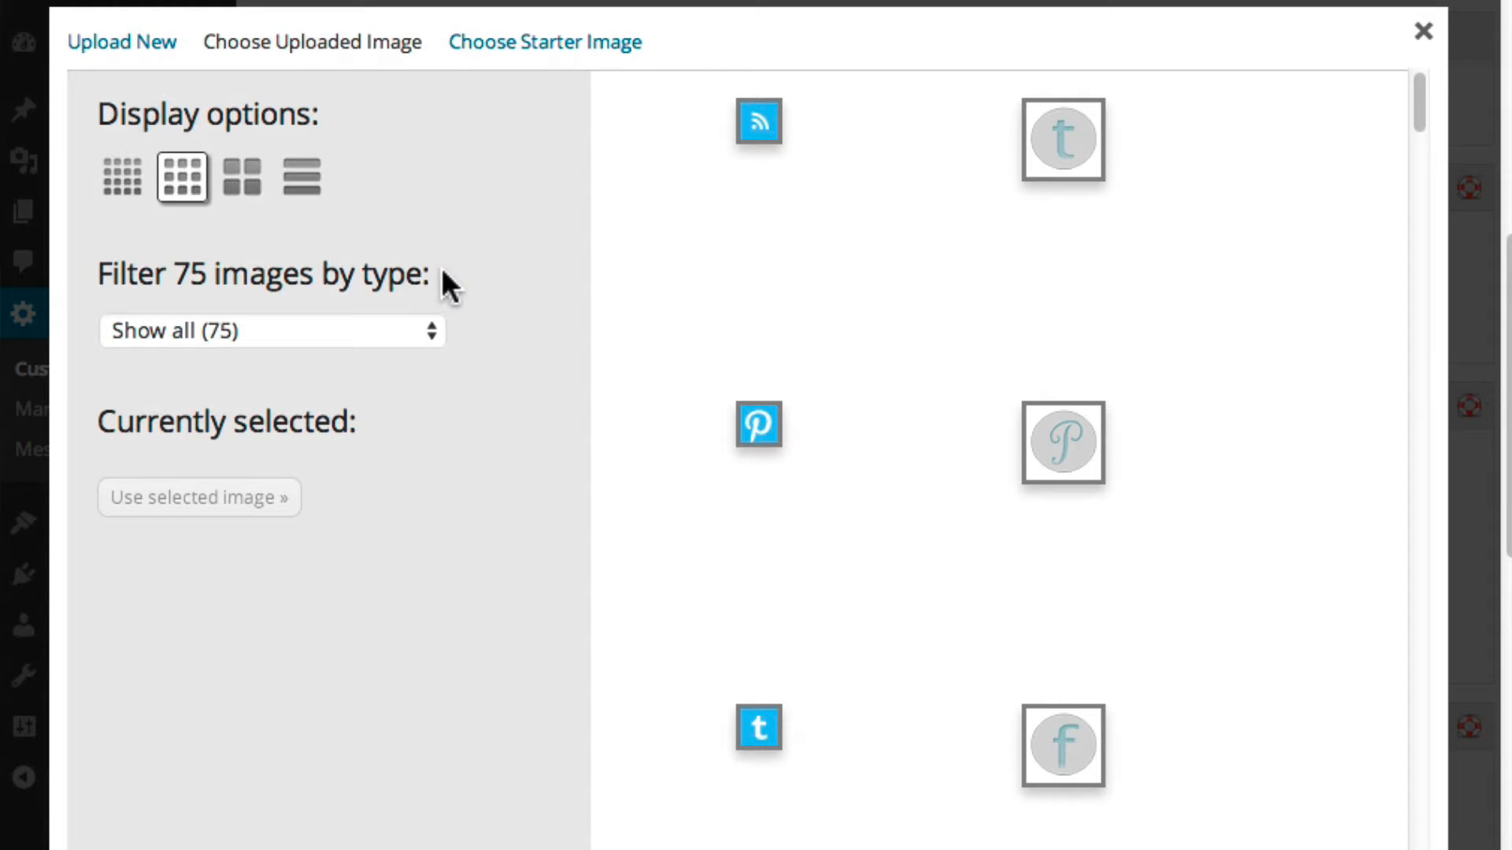
pyautogui.click(436, 330)
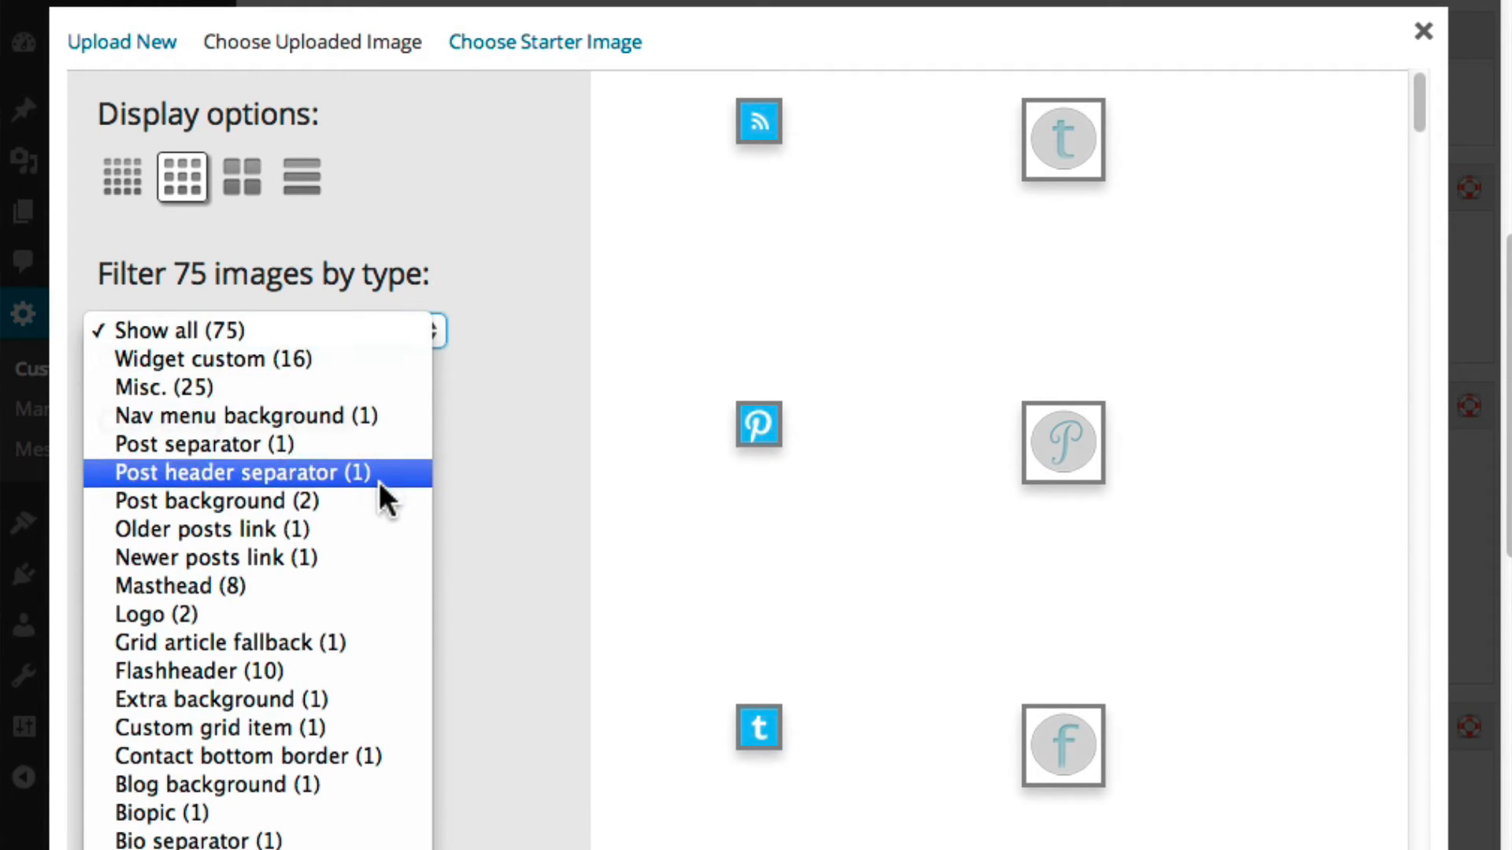
pyautogui.click(331, 468)
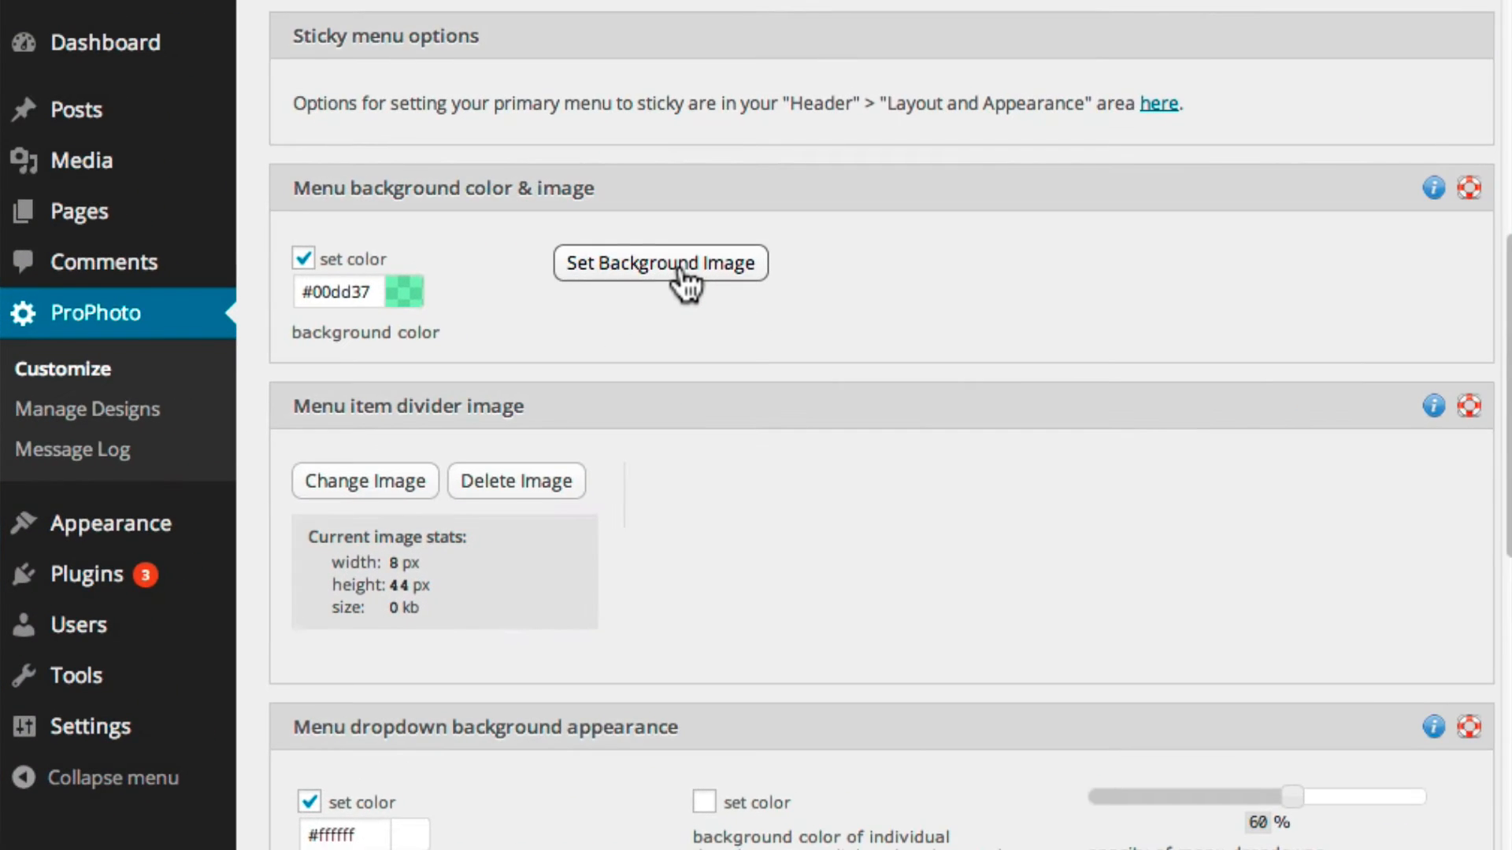
# Step: Filter the starter images for the menu background to Starter: Emilie and select the pink bar image
pyautogui.click(685, 280)
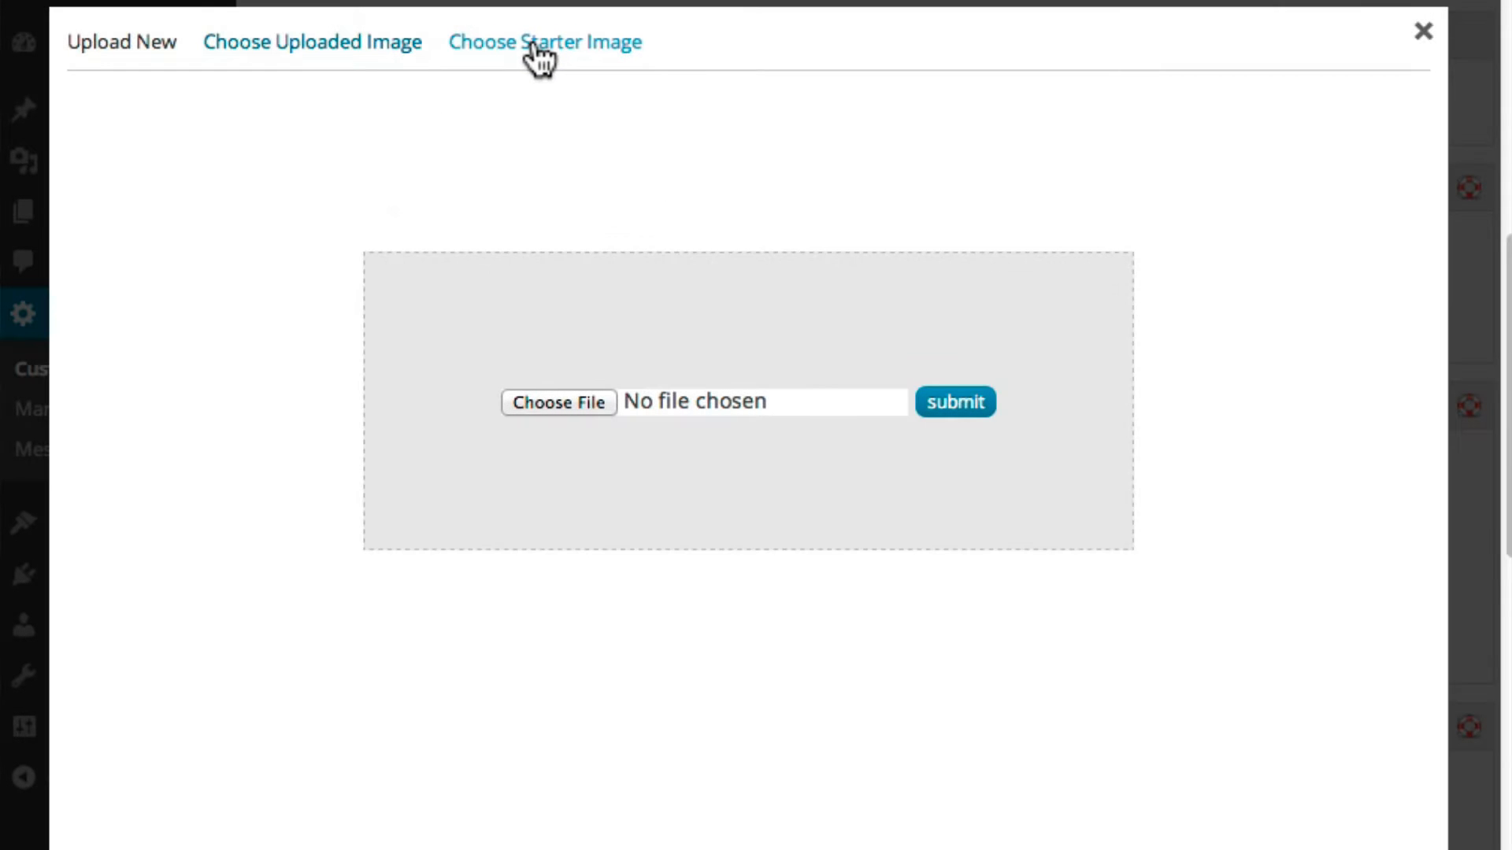
pyautogui.click(533, 41)
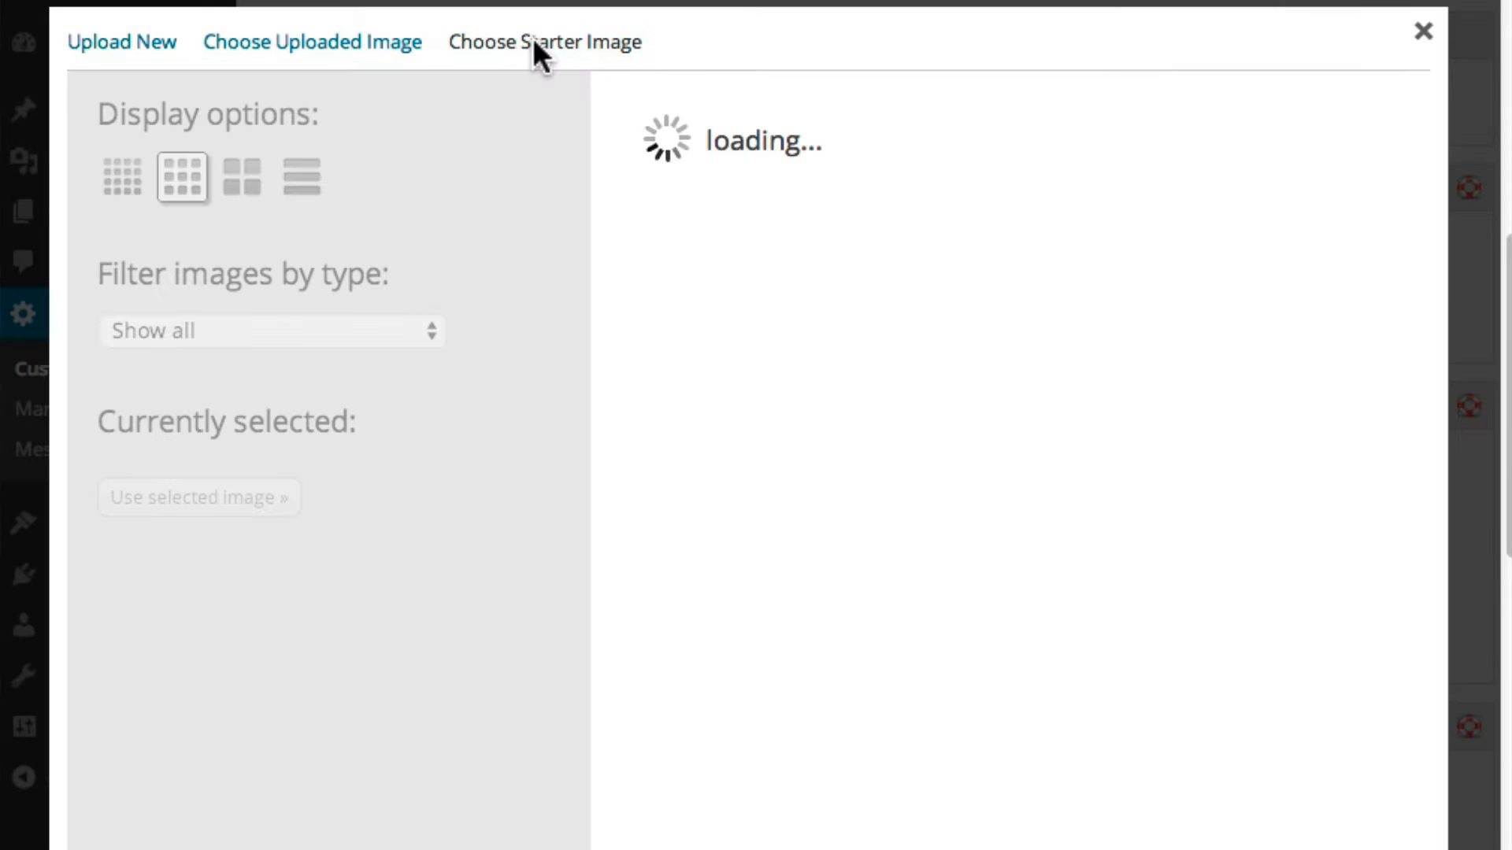
pyautogui.click(398, 331)
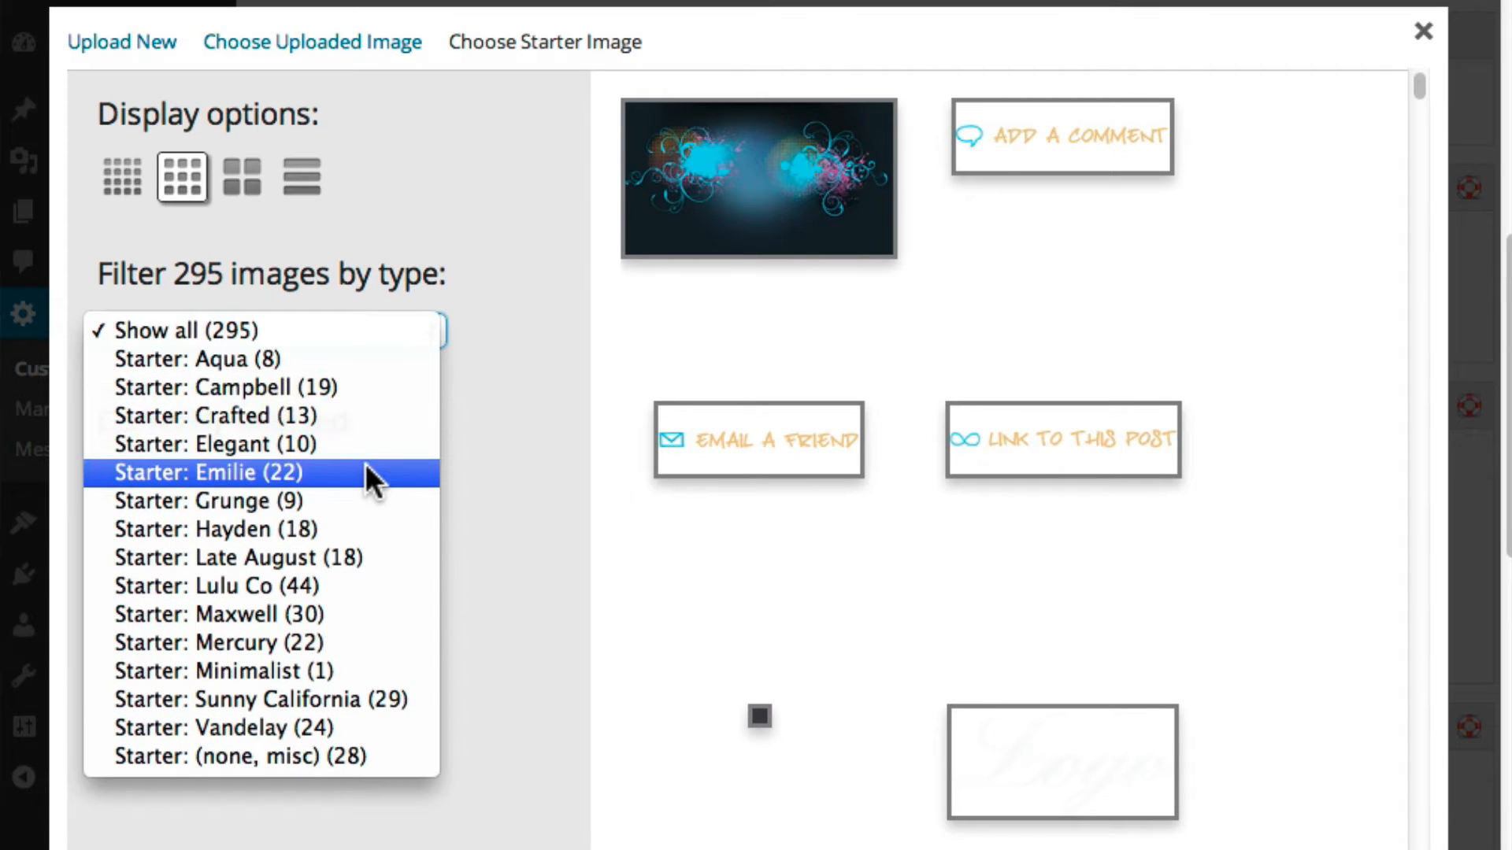
pyautogui.click(365, 473)
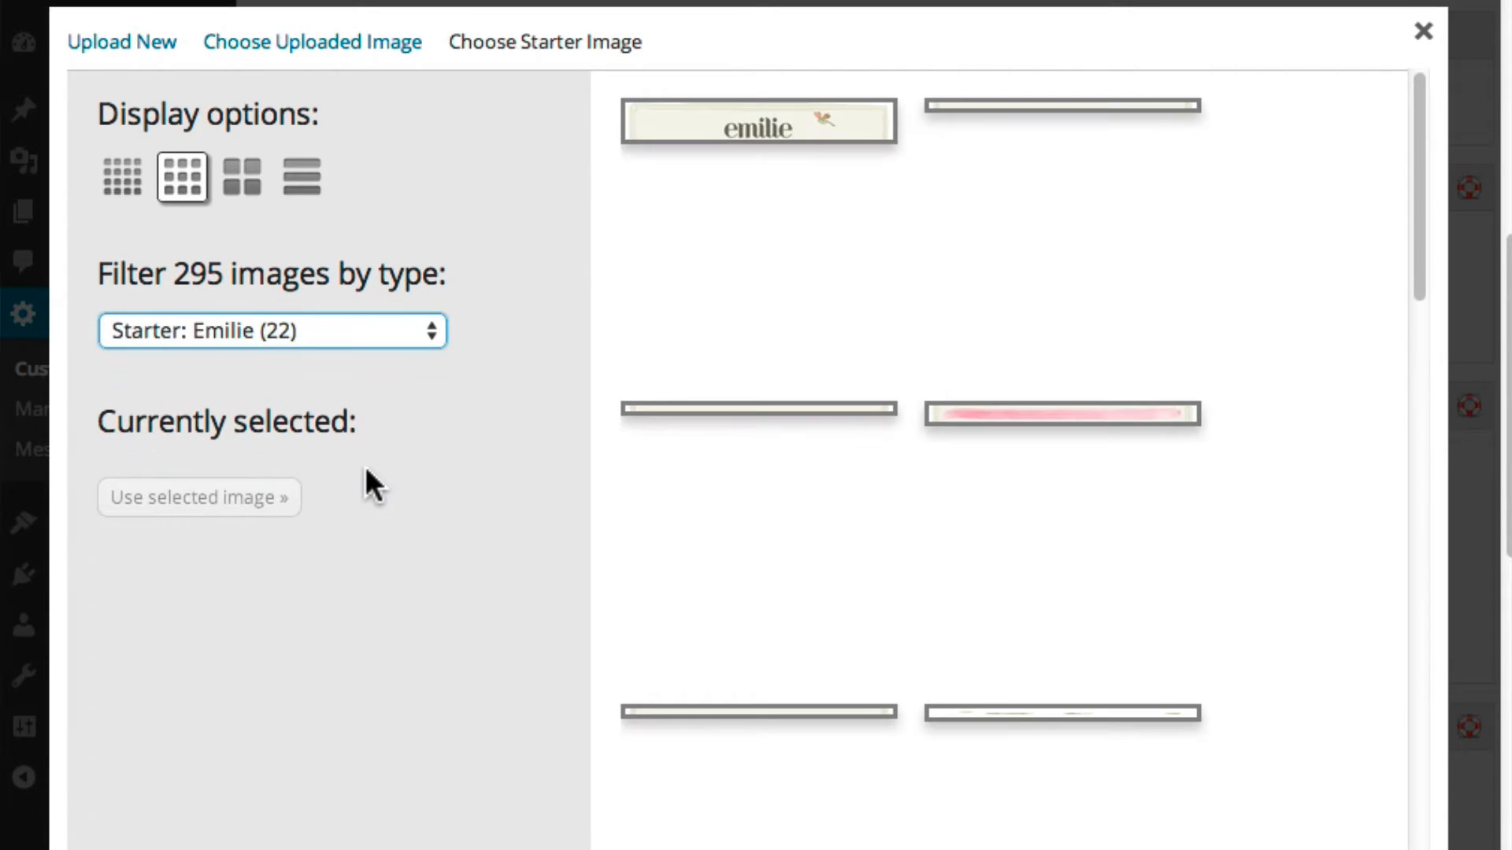
pyautogui.click(1084, 412)
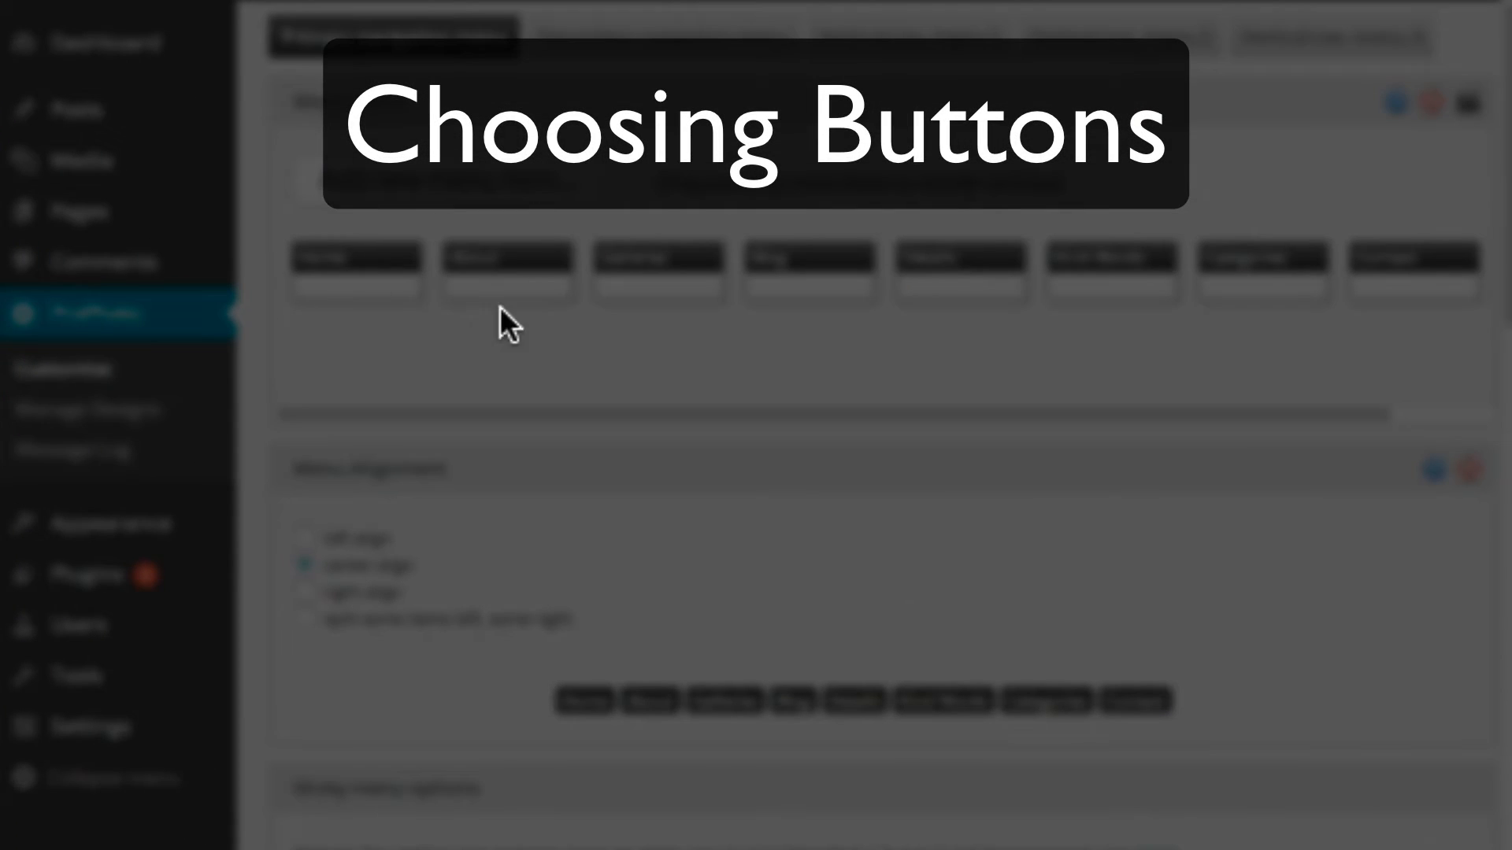
# Step: Set the About menu item's link display type to image and select the Instagram button as its image
pyautogui.click(560, 304)
pyautogui.click(315, 169)
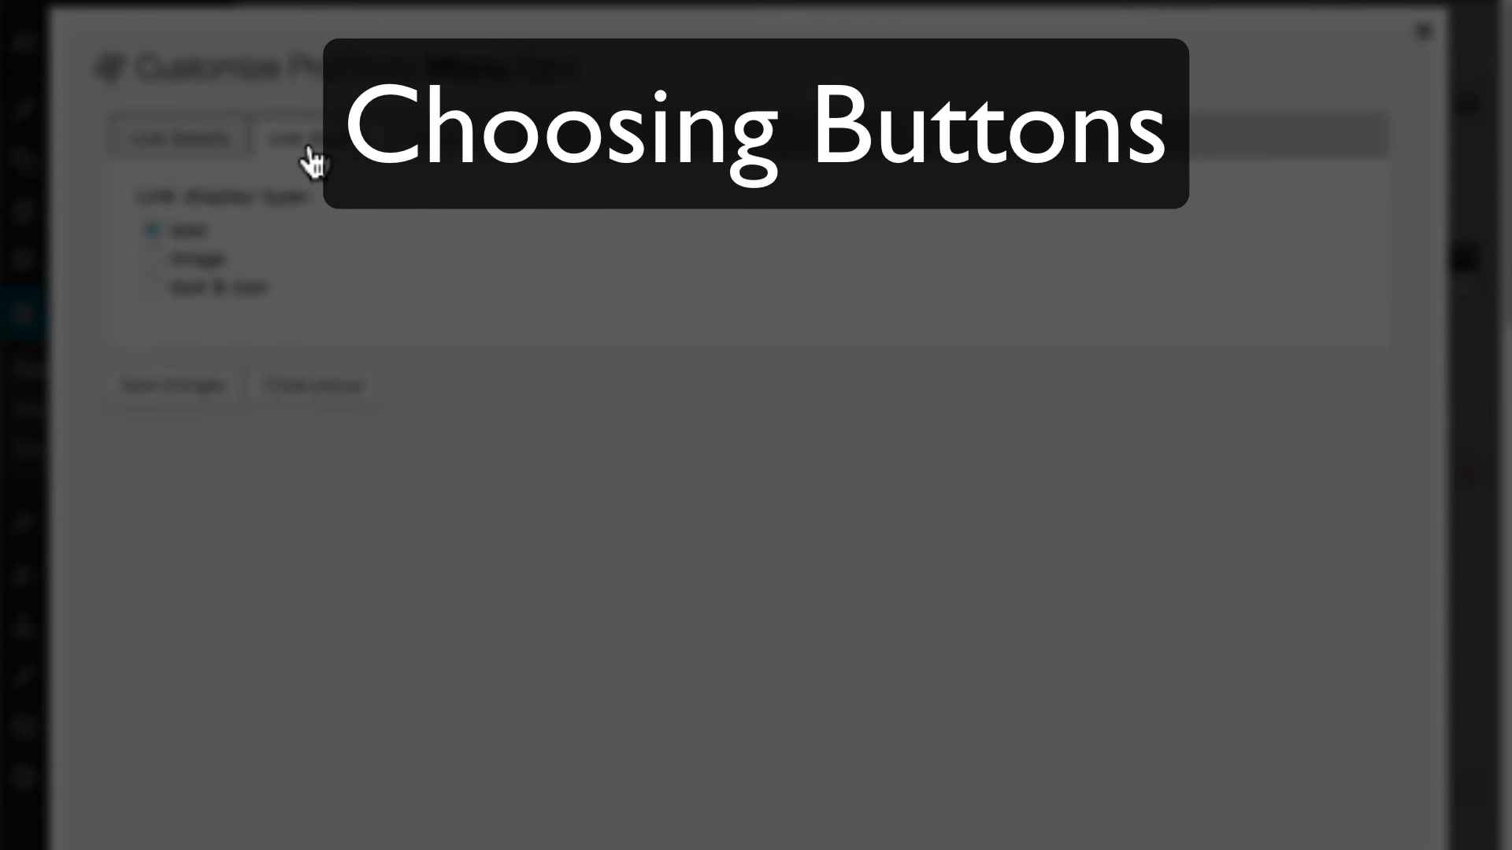
pyautogui.click(216, 260)
pyautogui.click(226, 339)
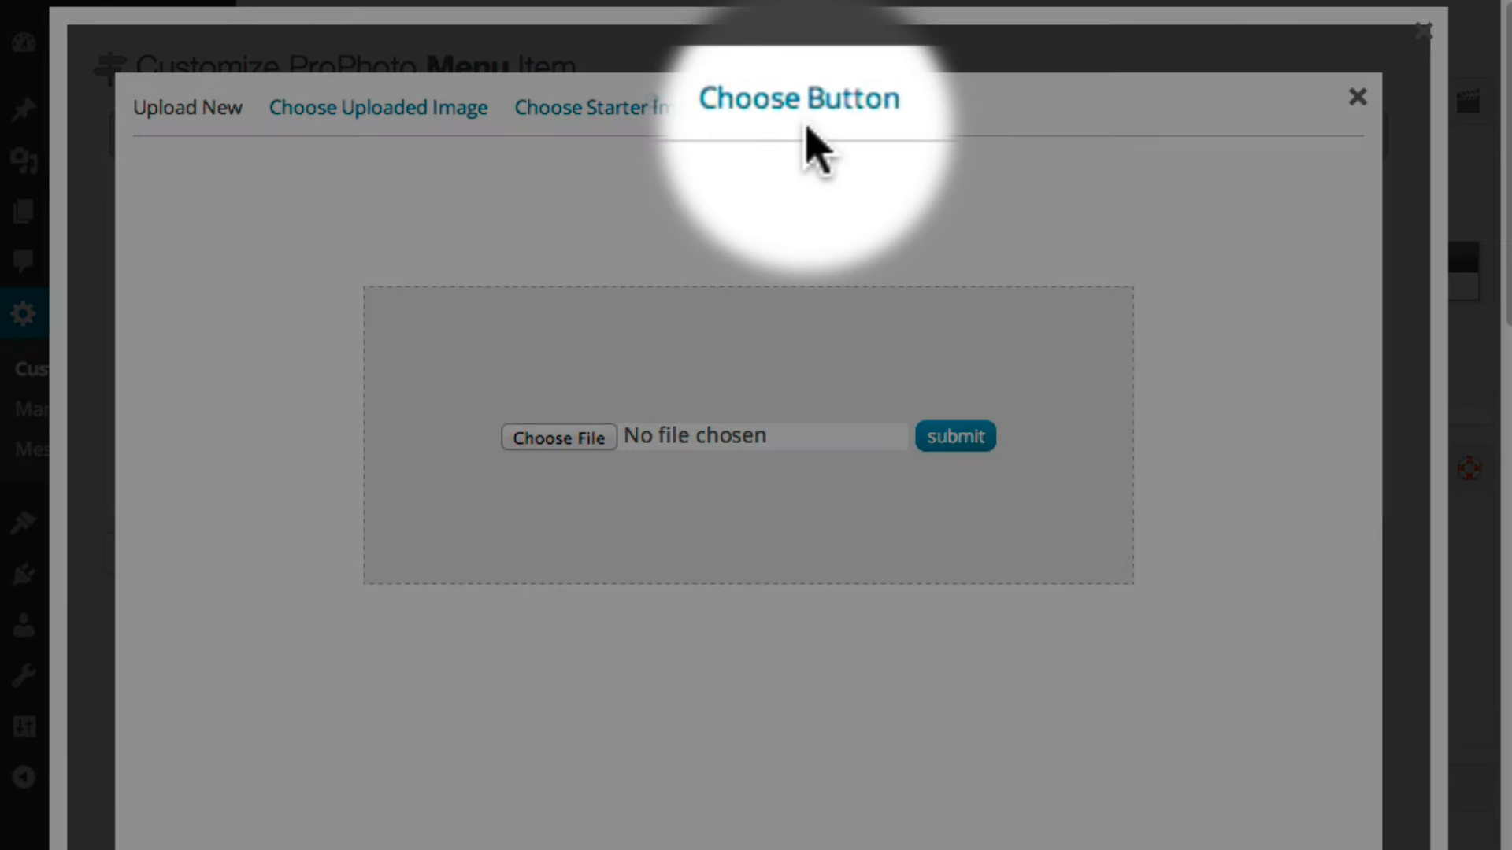
pyautogui.click(804, 109)
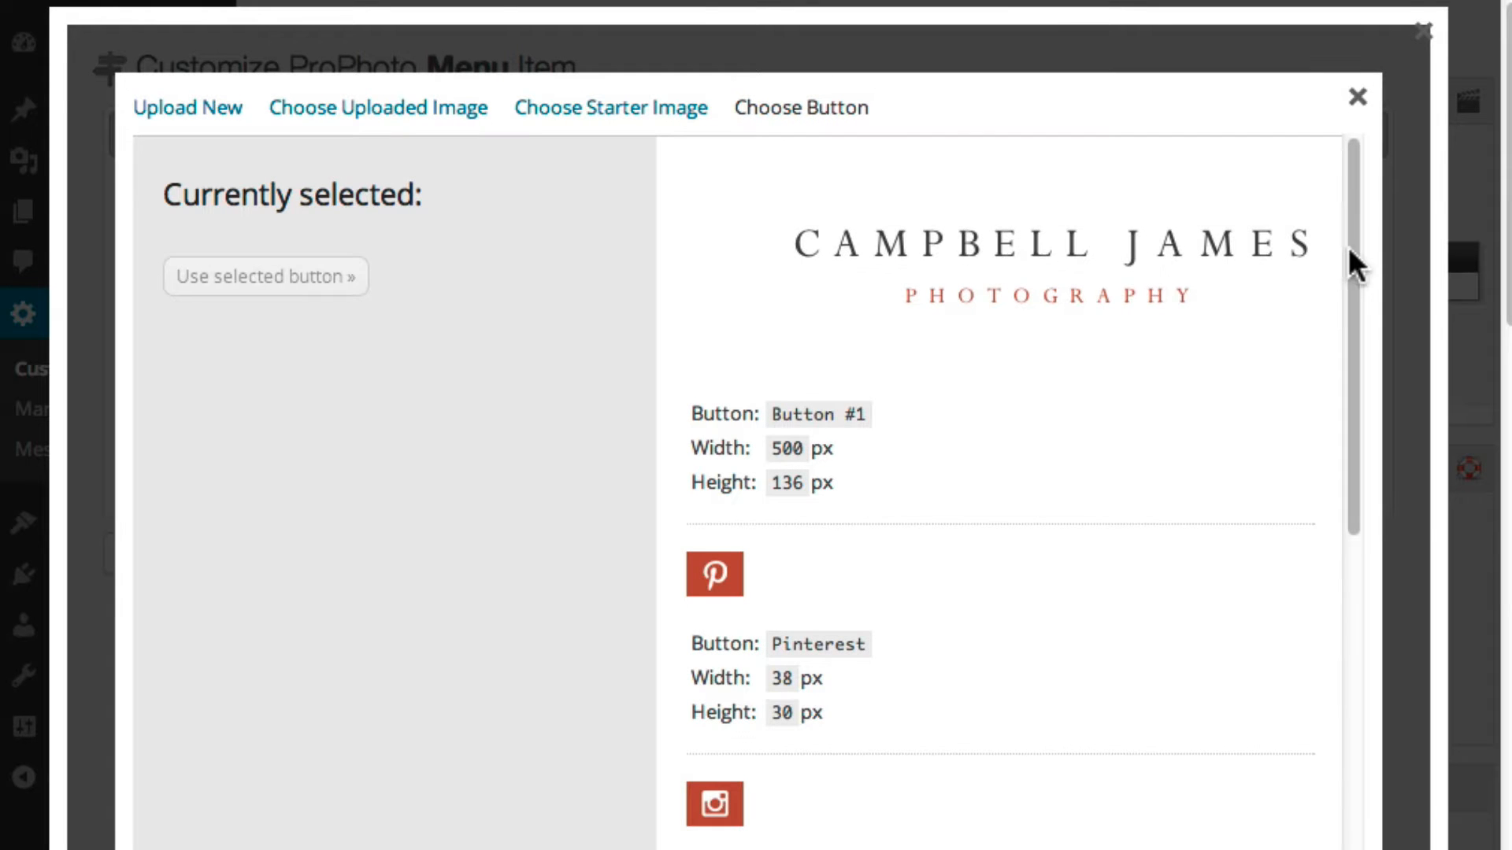
pyautogui.moveTo(1348, 247); pyautogui.dragTo(1360, 506)
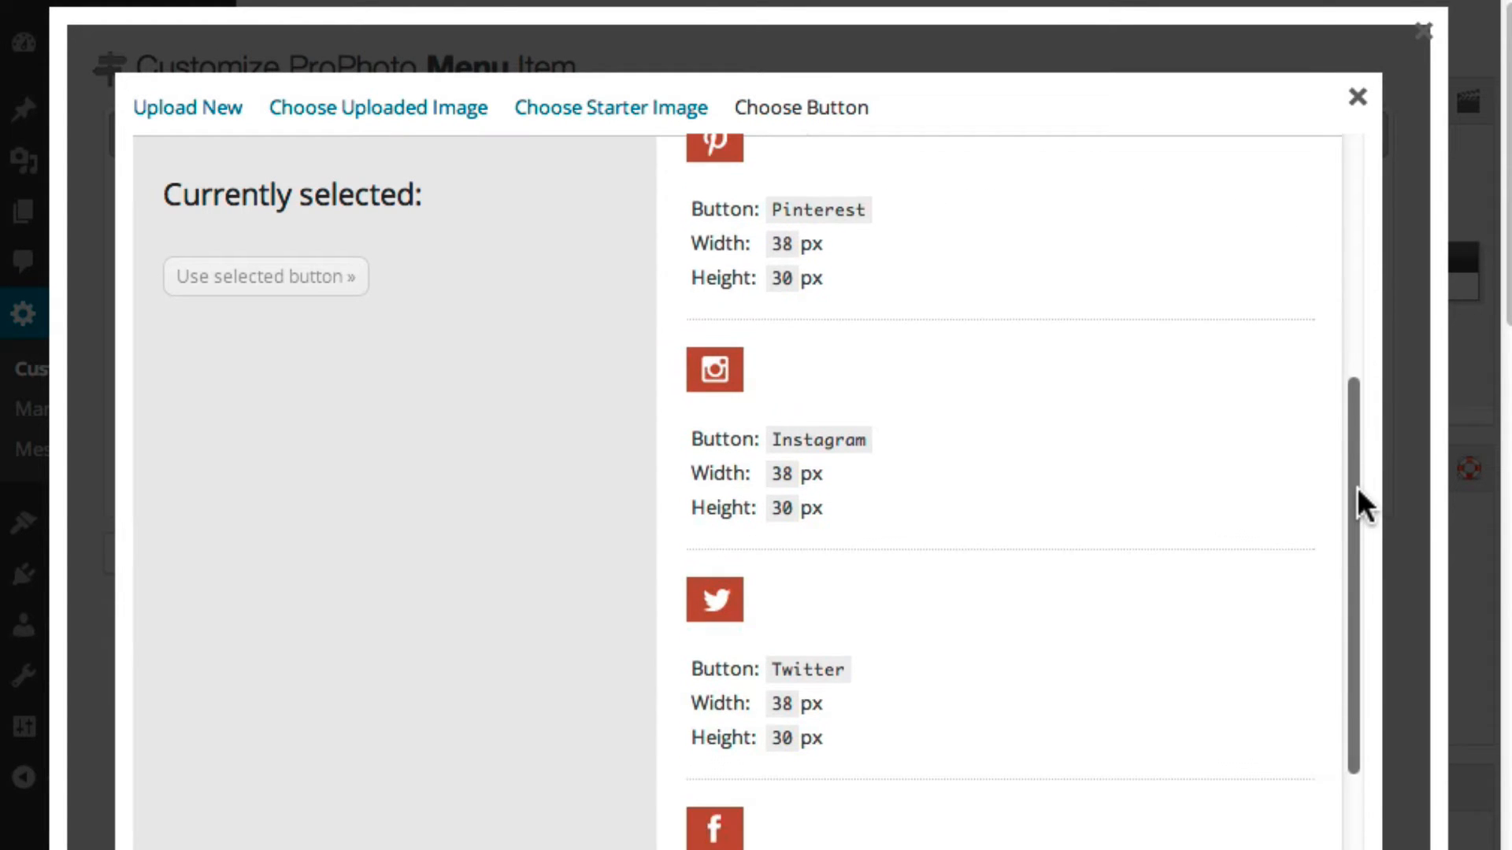
pyautogui.click(711, 394)
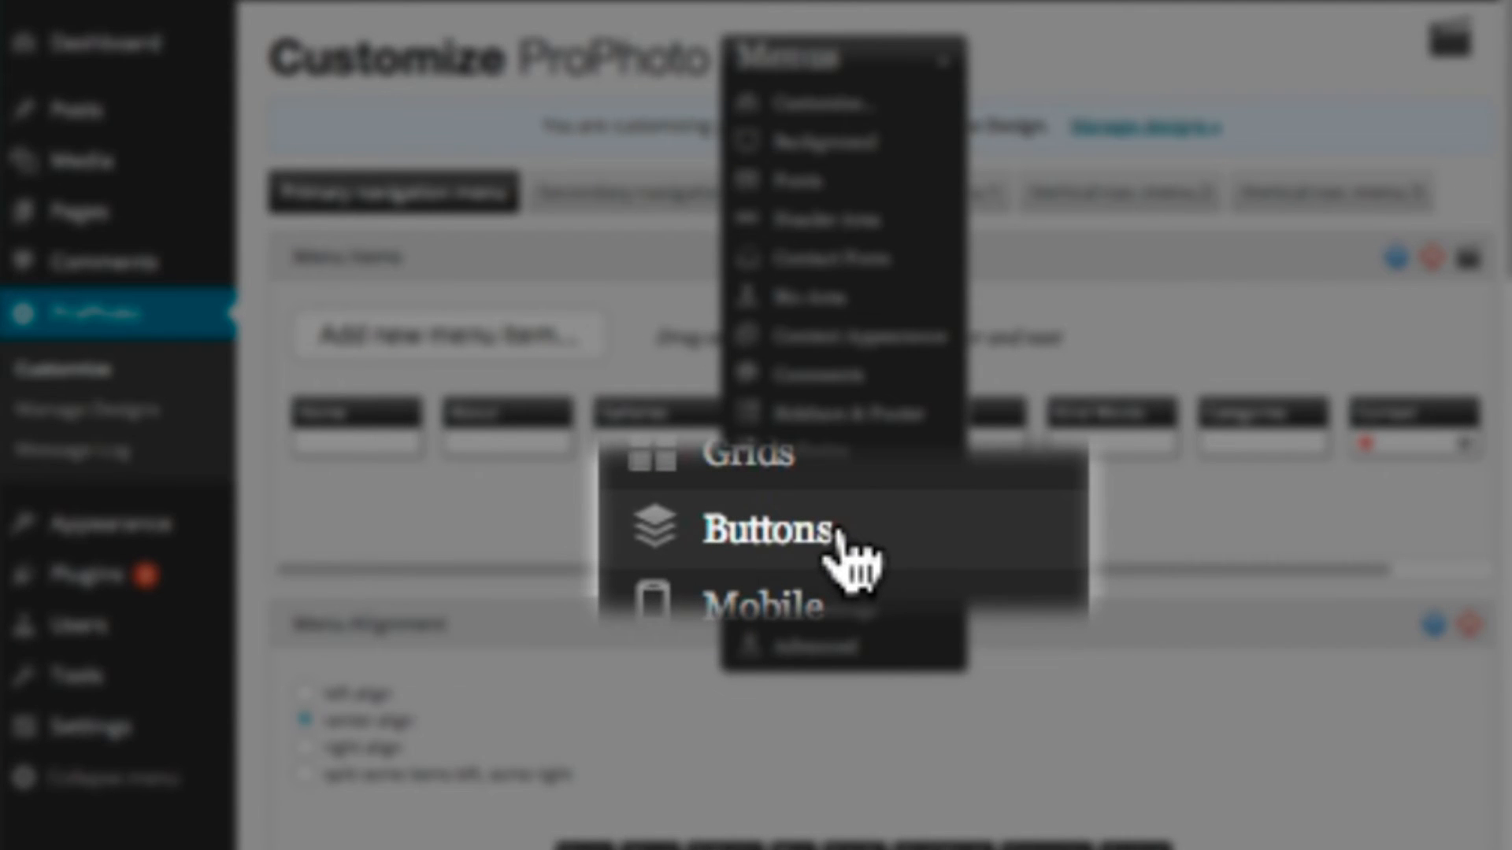
# Step: Switch to the Buttons customization area and open its page-level video tutorial
pyautogui.click(819, 571)
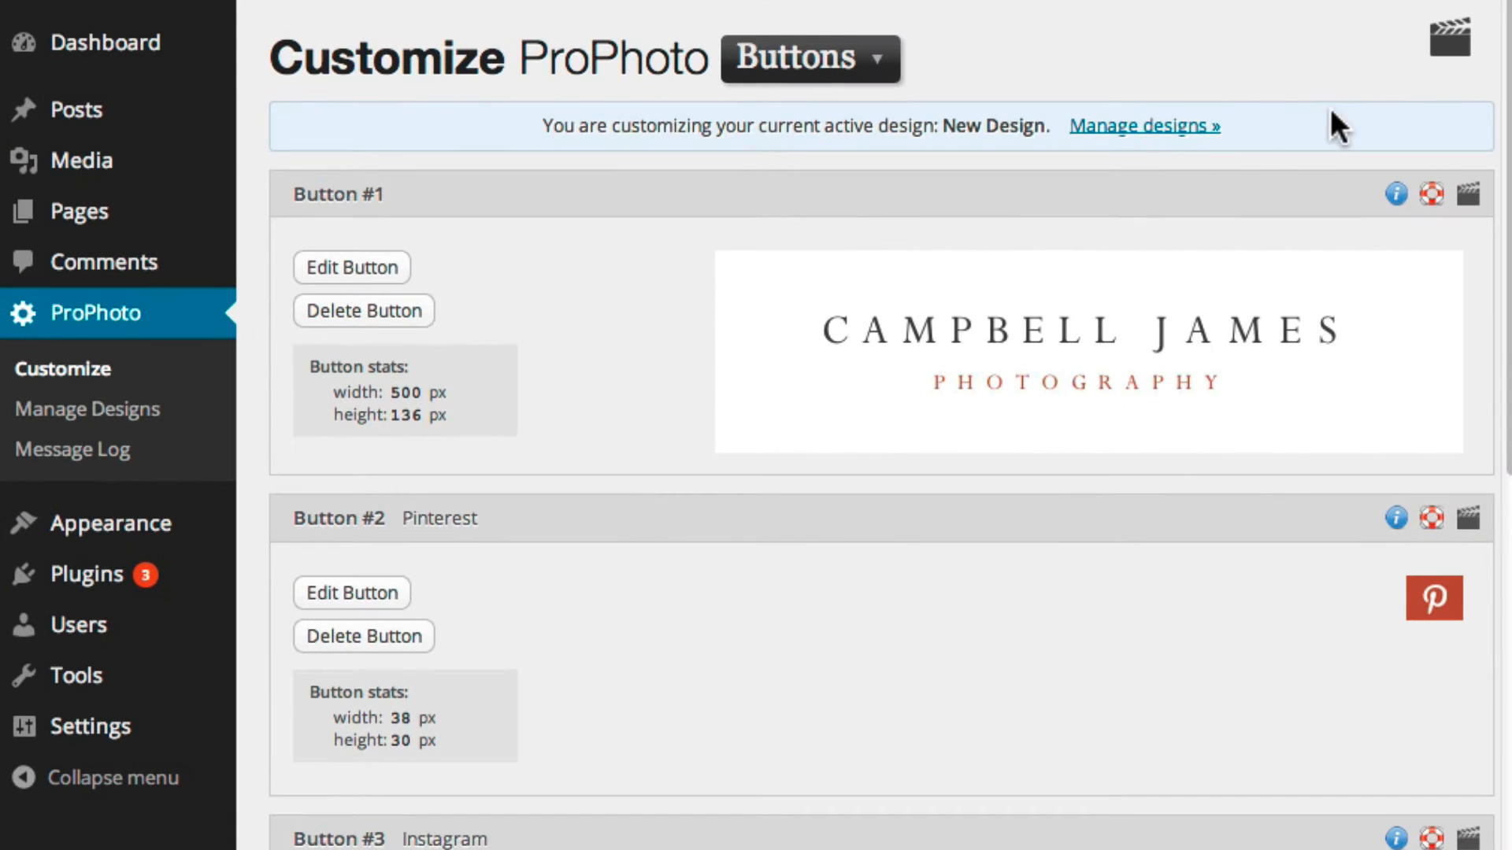
pyautogui.click(1444, 49)
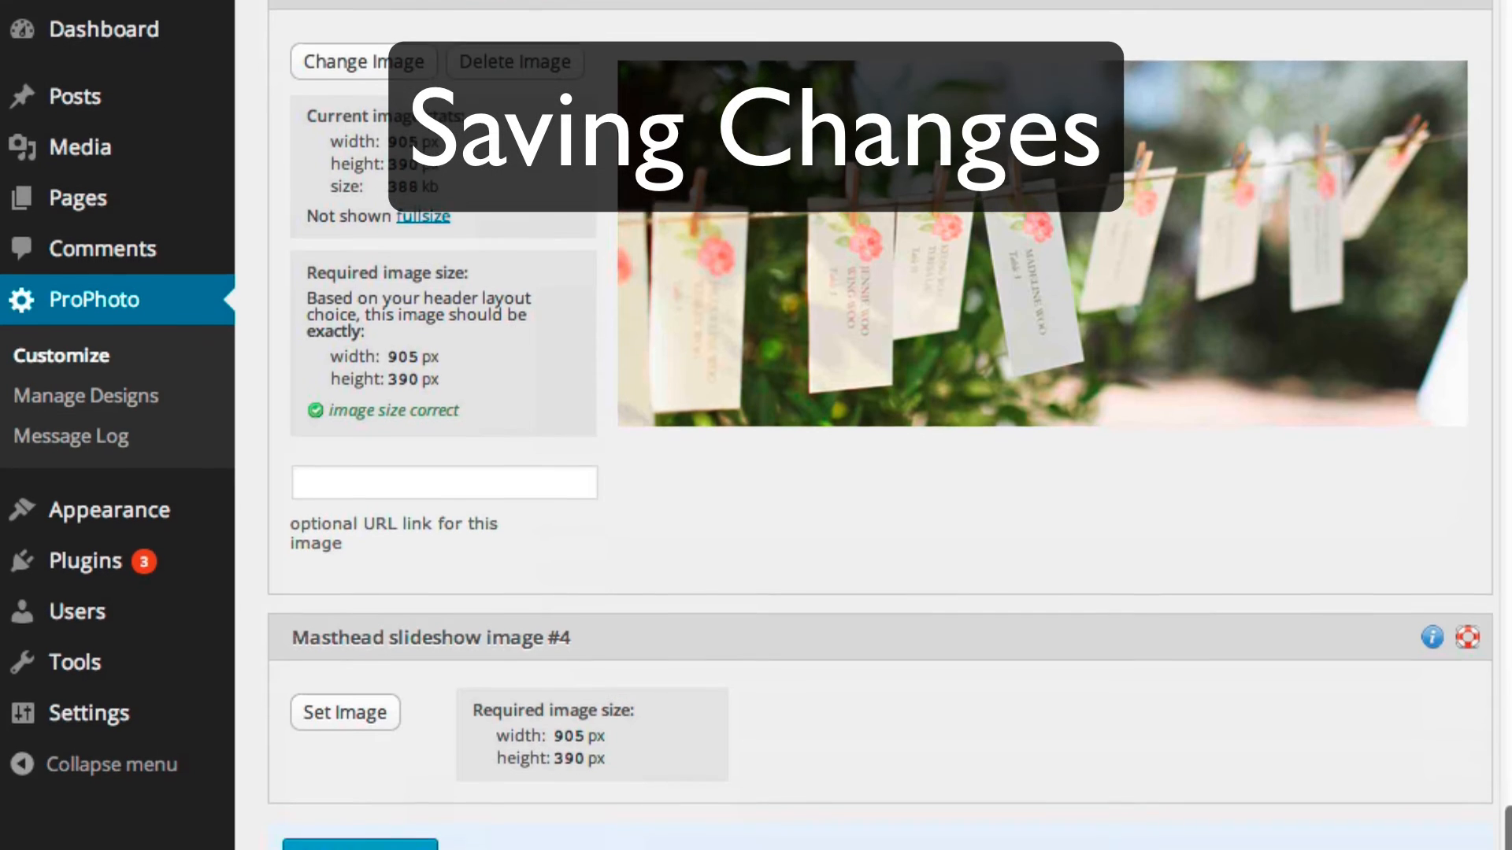
# Step: Save the changes made to the masthead slideshow image settings
pyautogui.scroll(-3, 1488, 796)
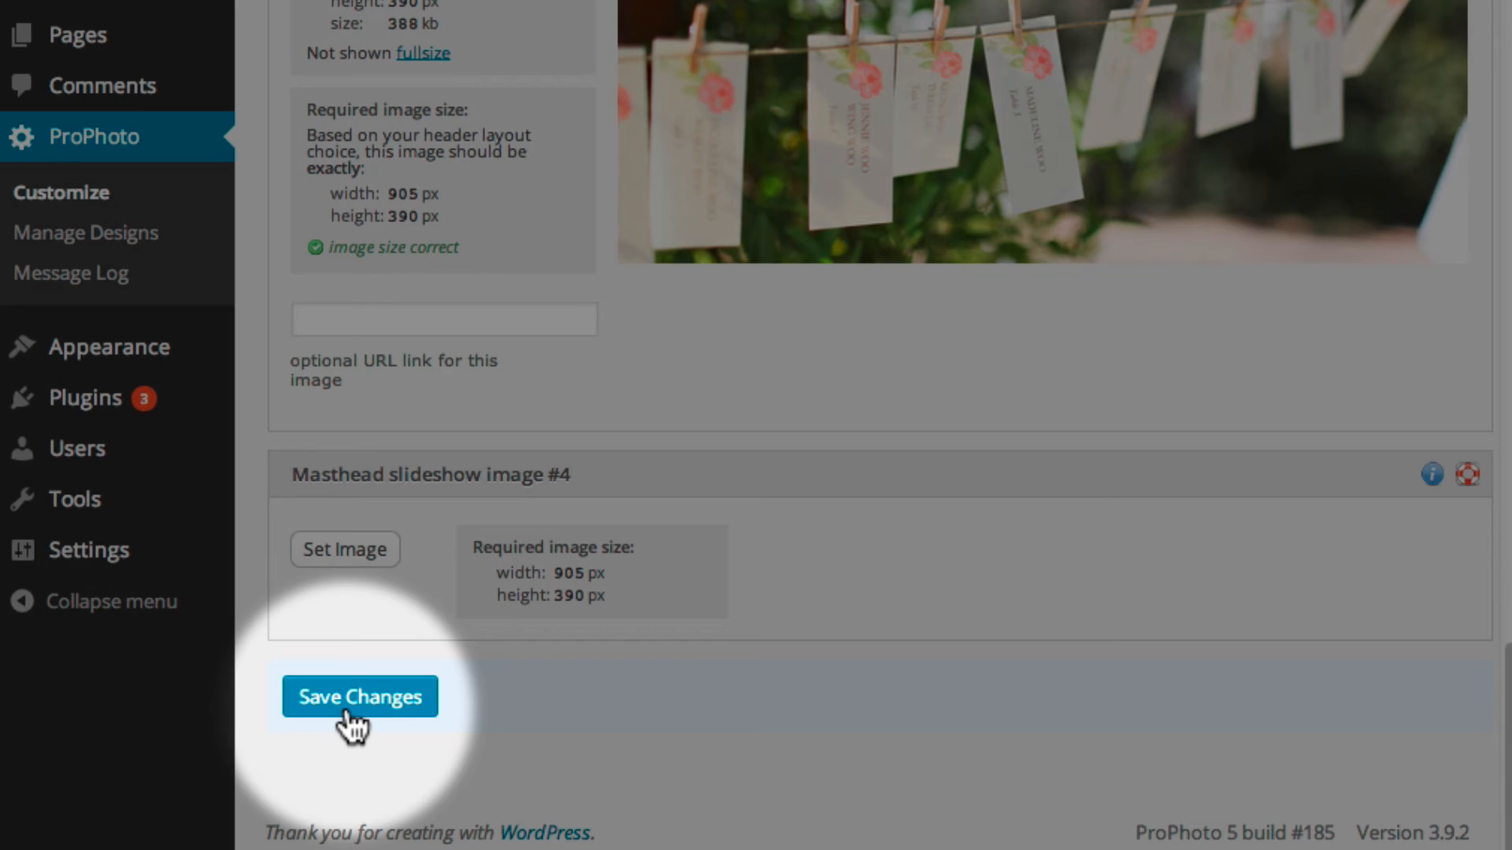
pyautogui.click(347, 709)
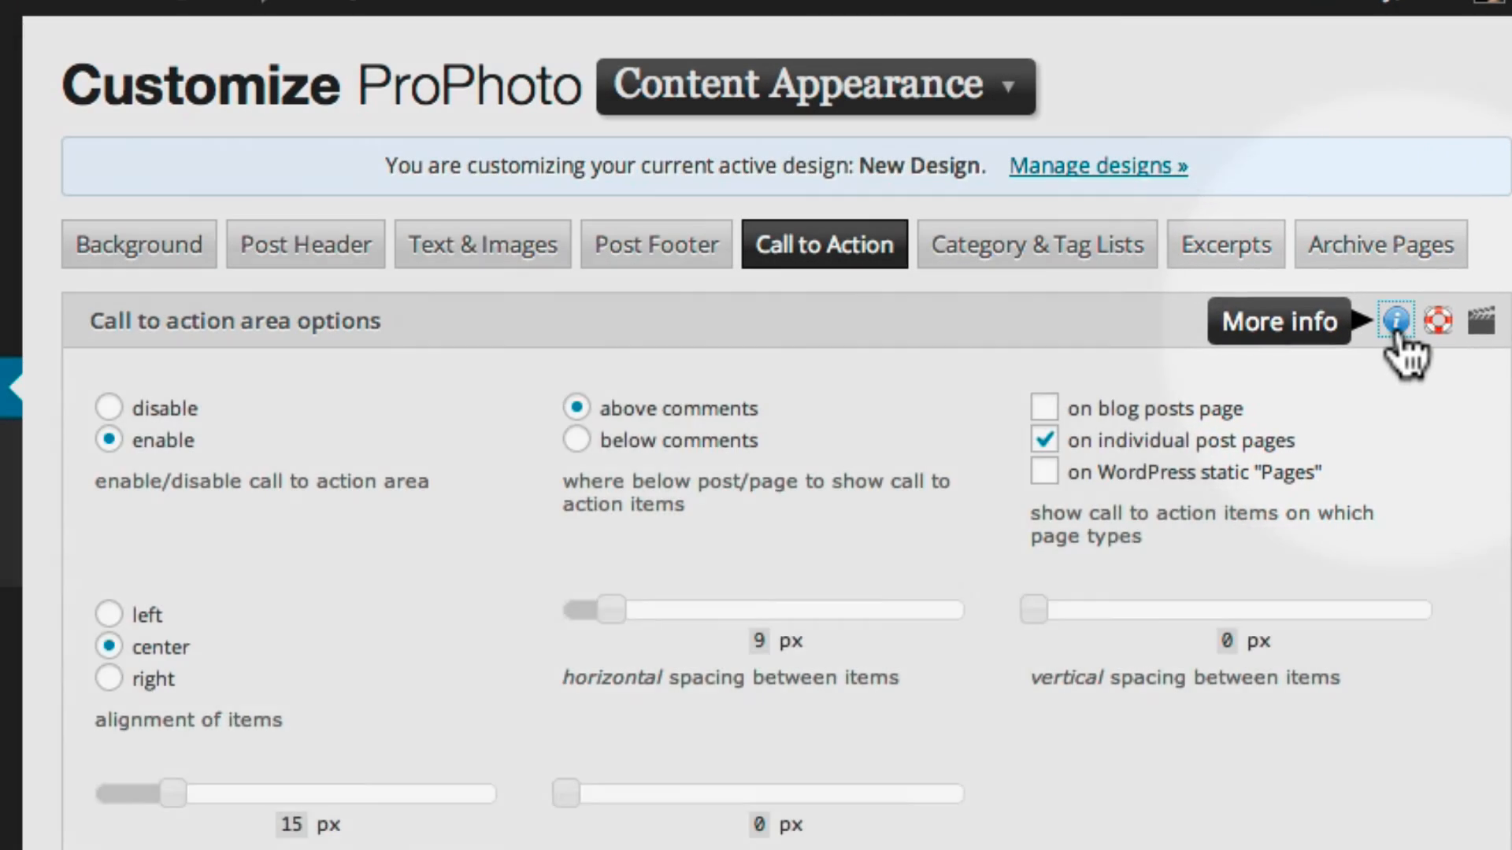
# Step: Read the inline explanation for the Call to action area options, and skim its written tutorial through to the spacing section
pyautogui.click(1170, 307)
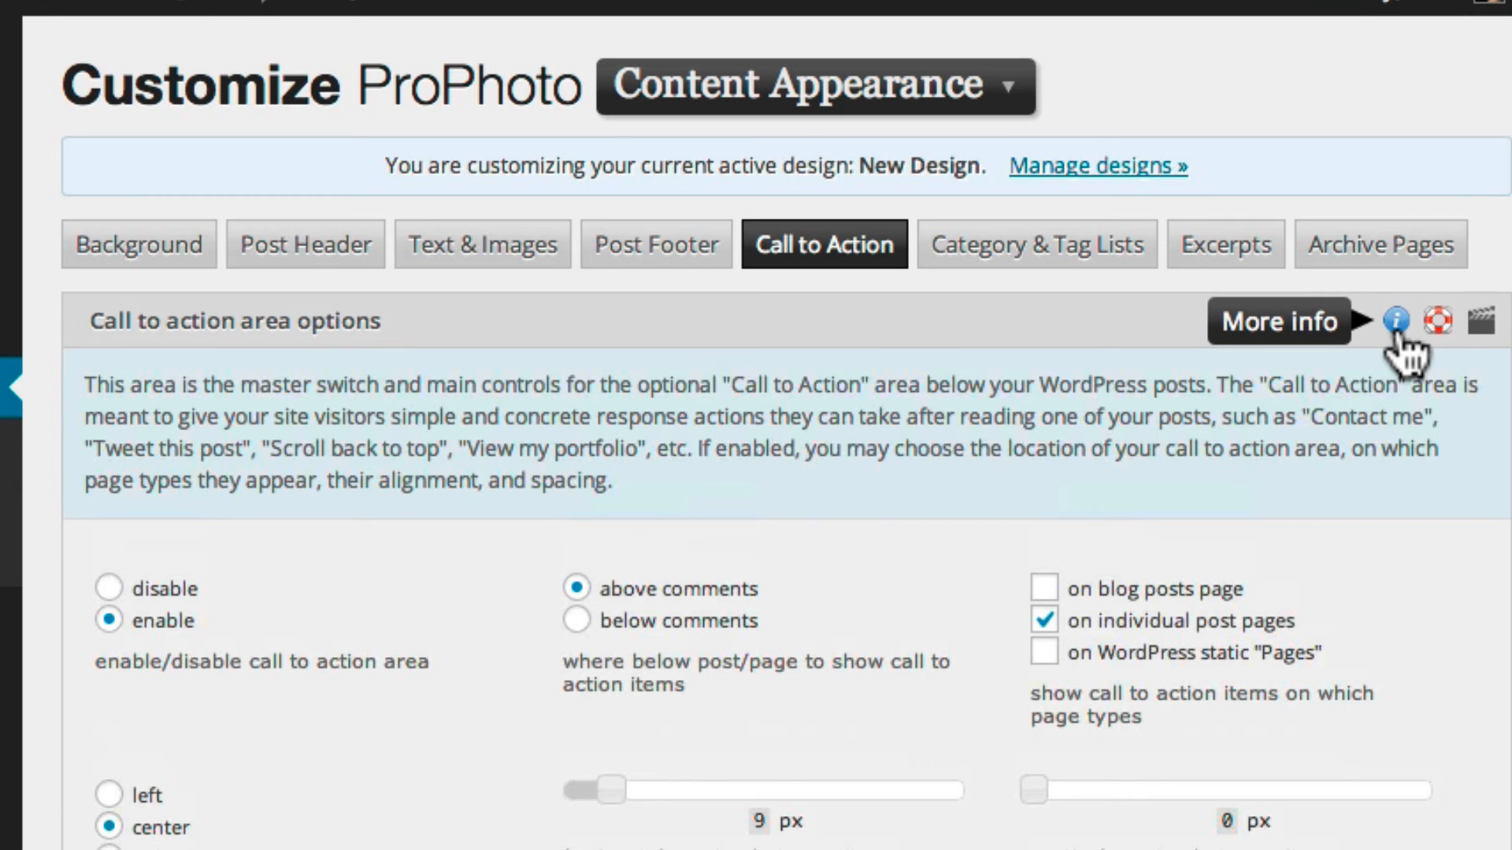
pyautogui.click(1396, 331)
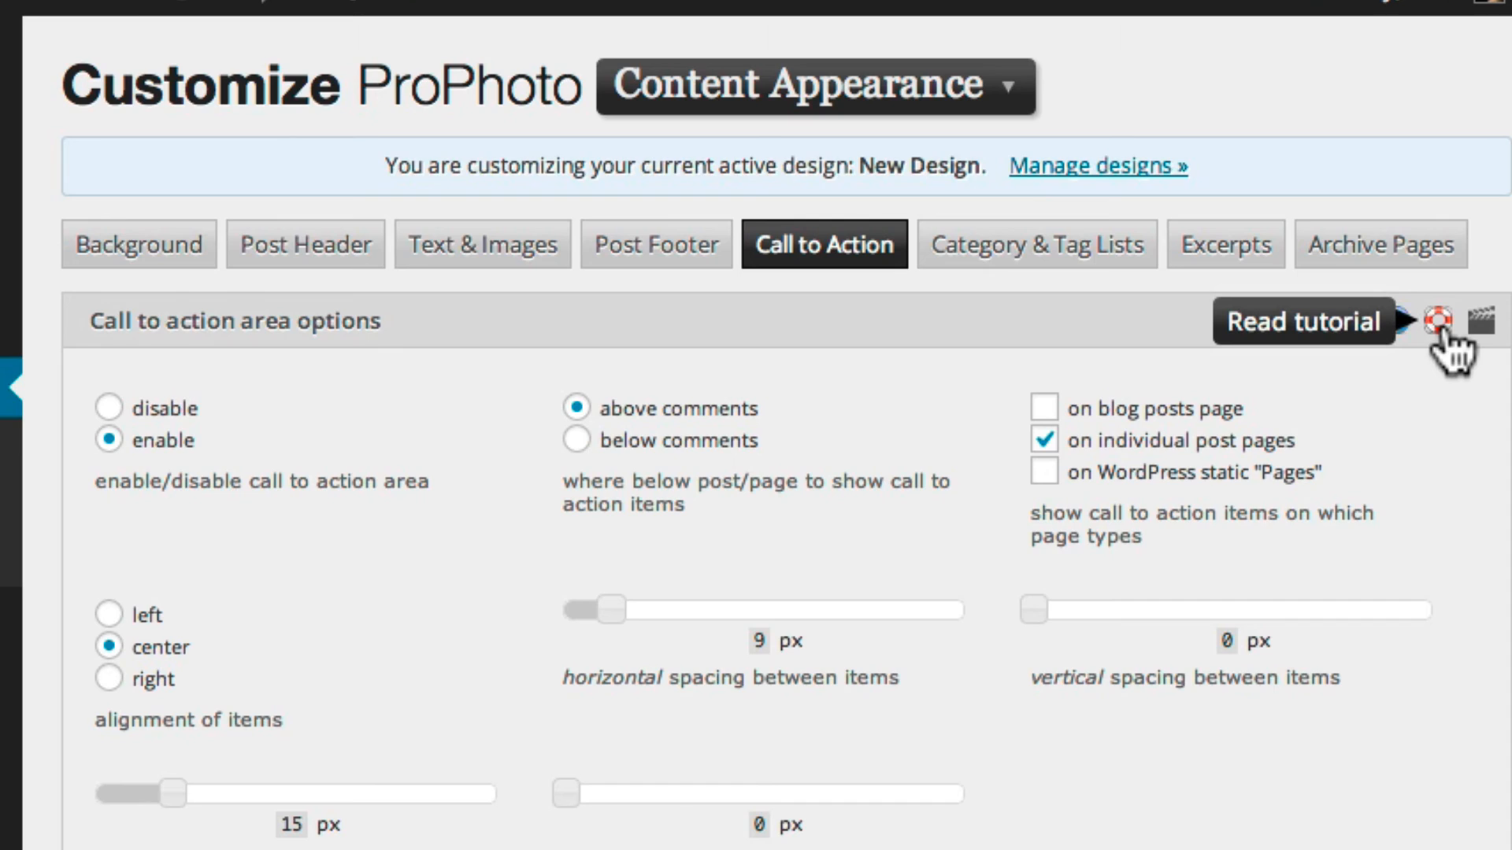
pyautogui.click(1440, 325)
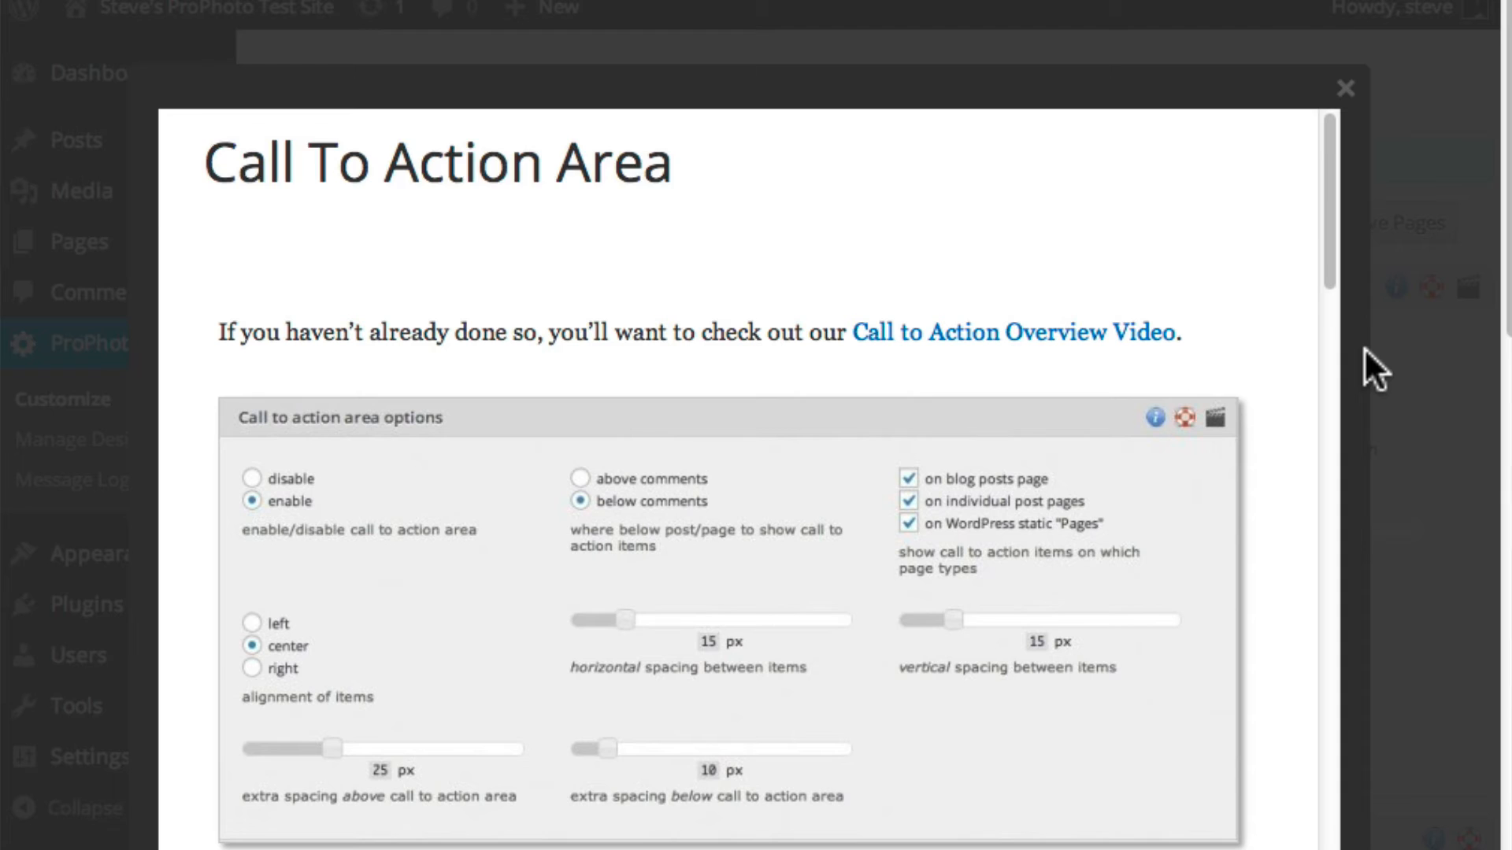
pyautogui.moveTo(1330, 256); pyautogui.dragTo(1272, 606)
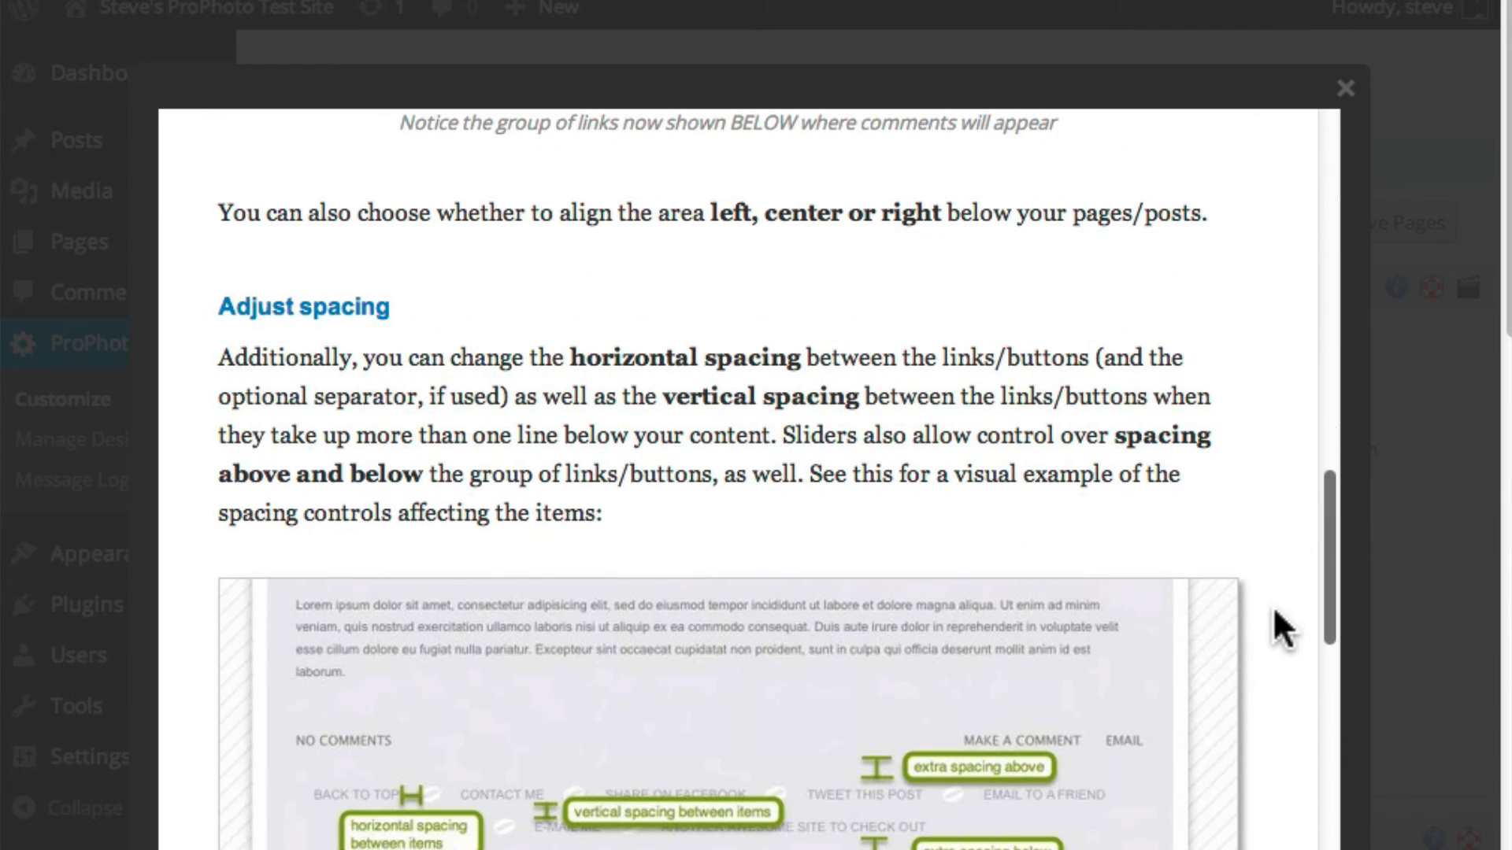
pyautogui.click(1344, 89)
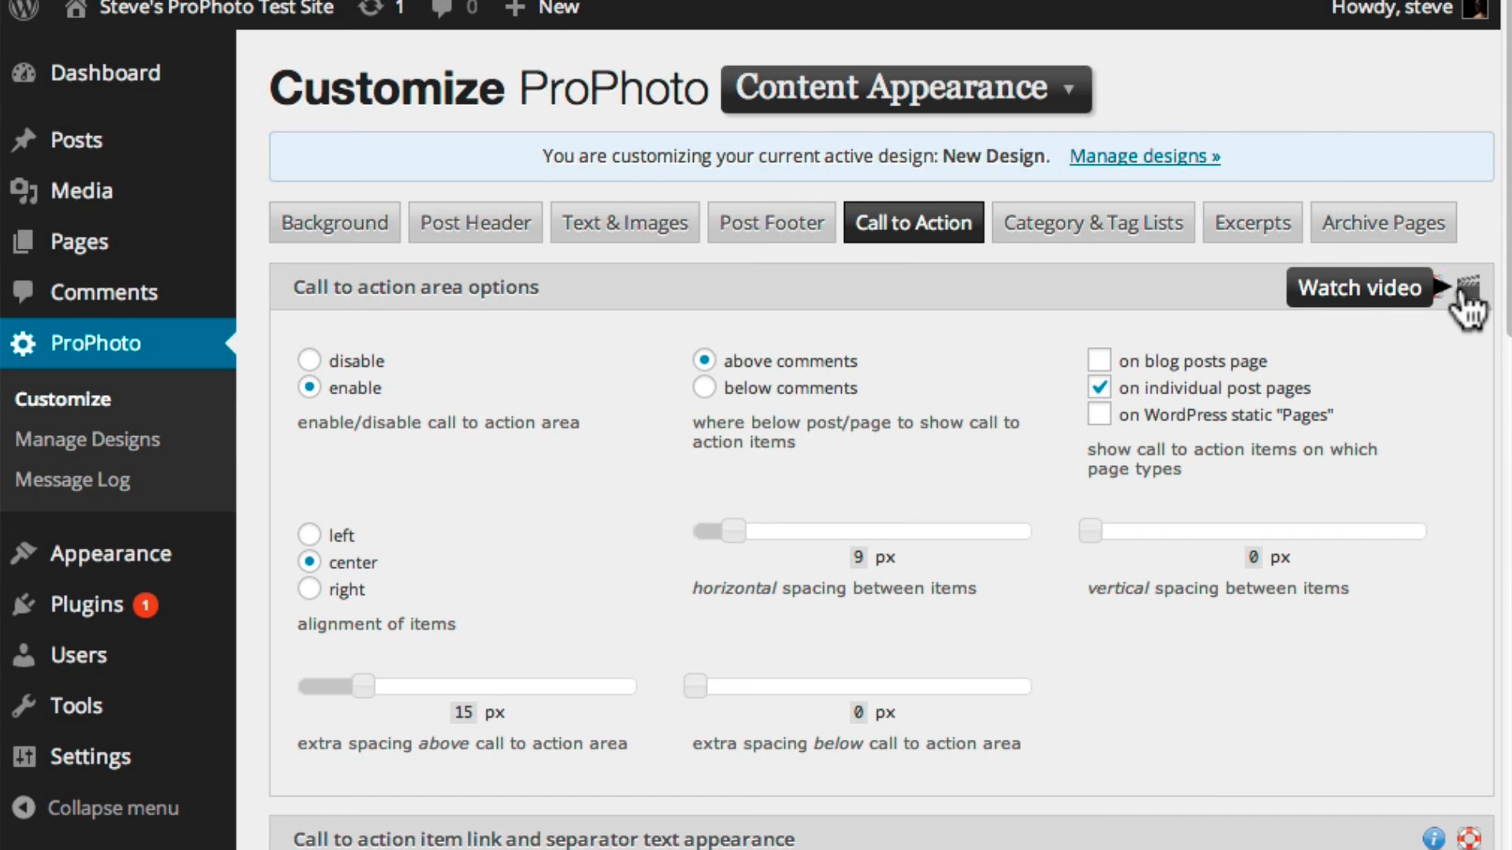
# Step: Watch part of the video tutorial for the Call to action area options and close it
pyautogui.click(1466, 293)
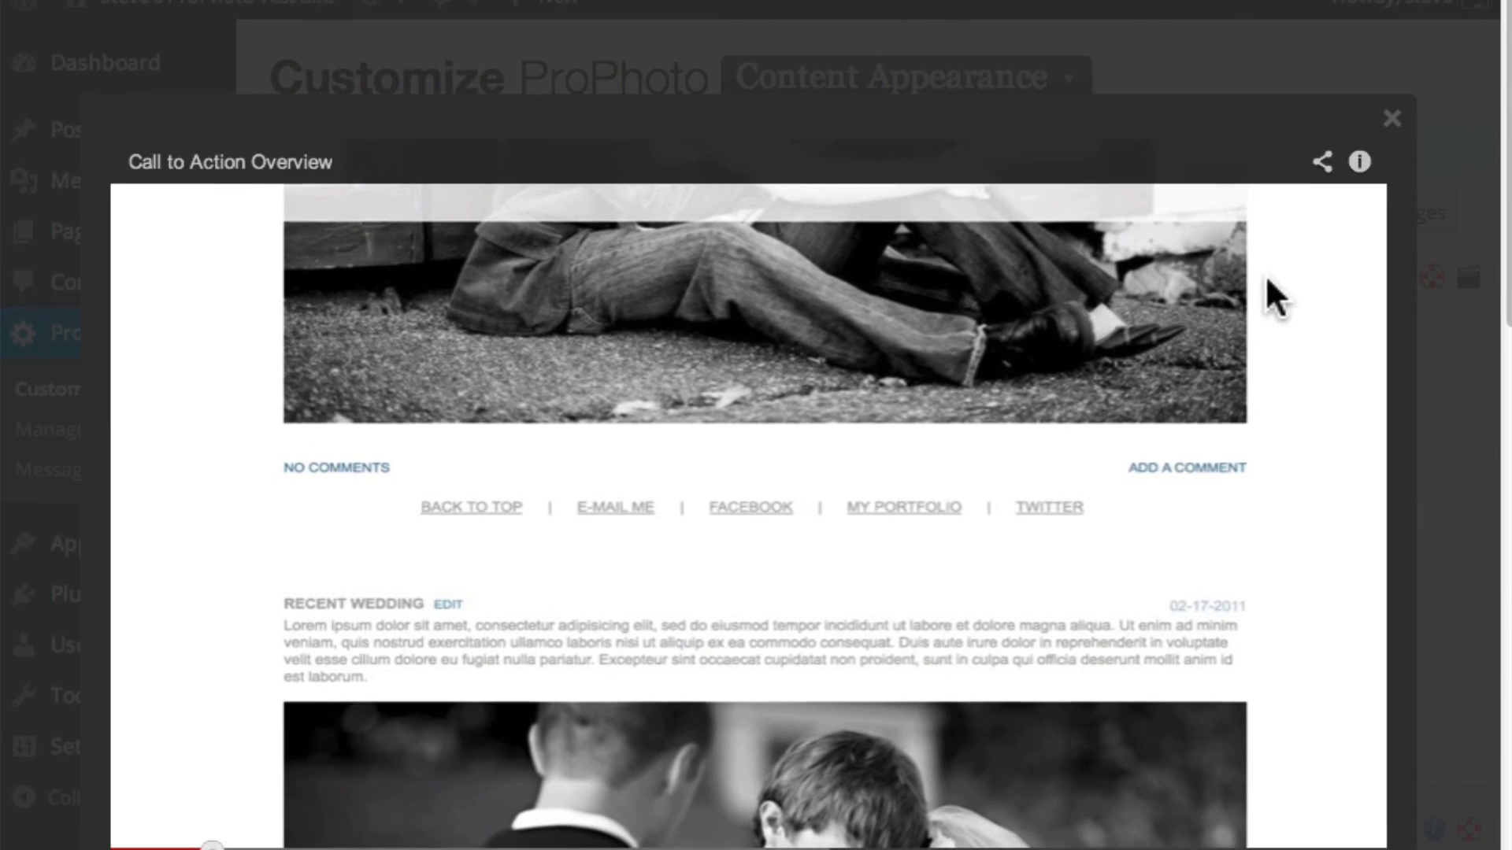
pyautogui.click(1392, 120)
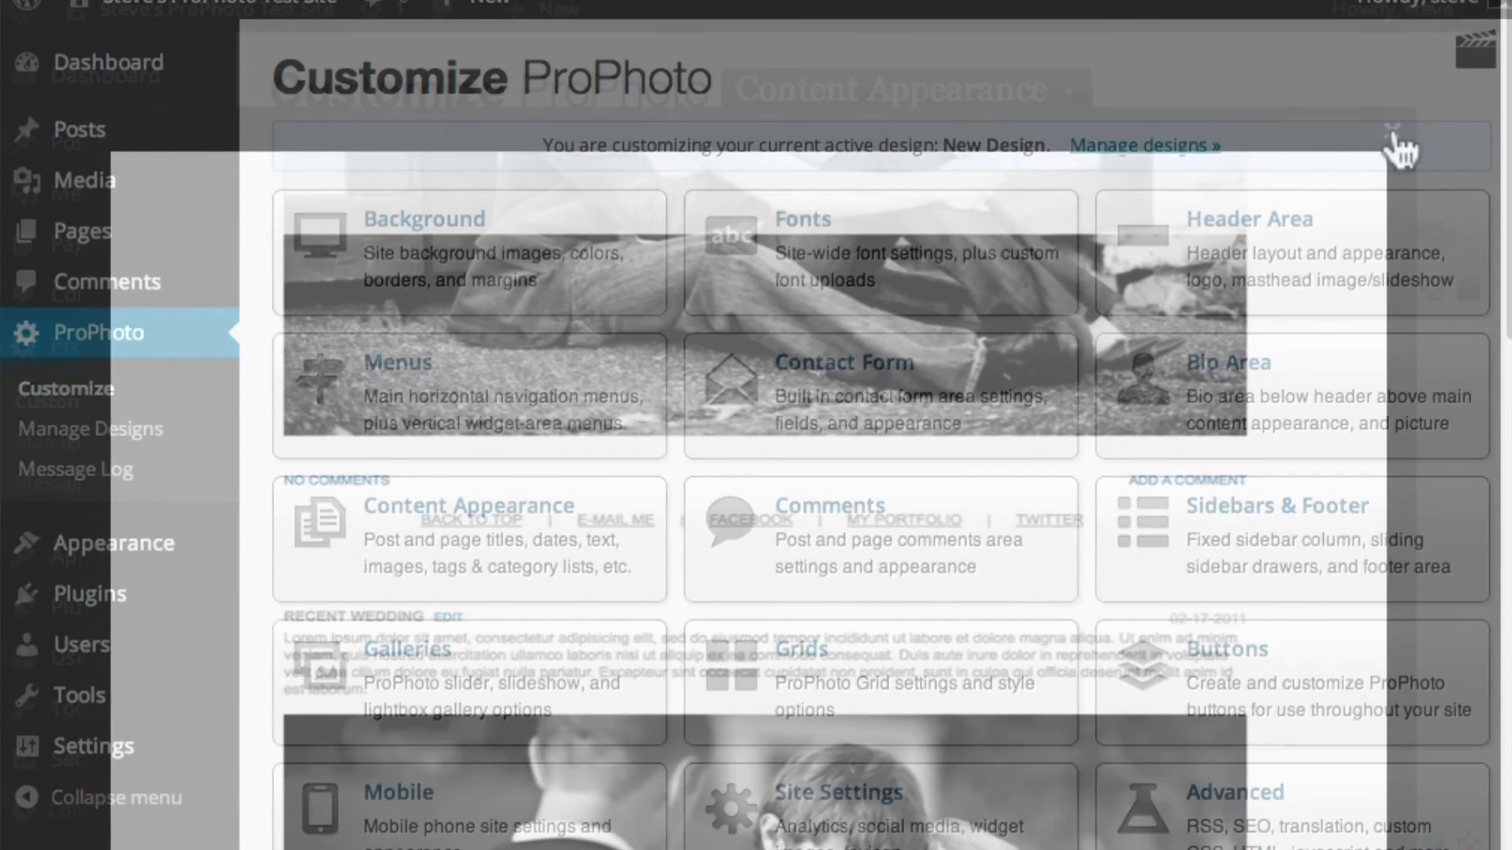